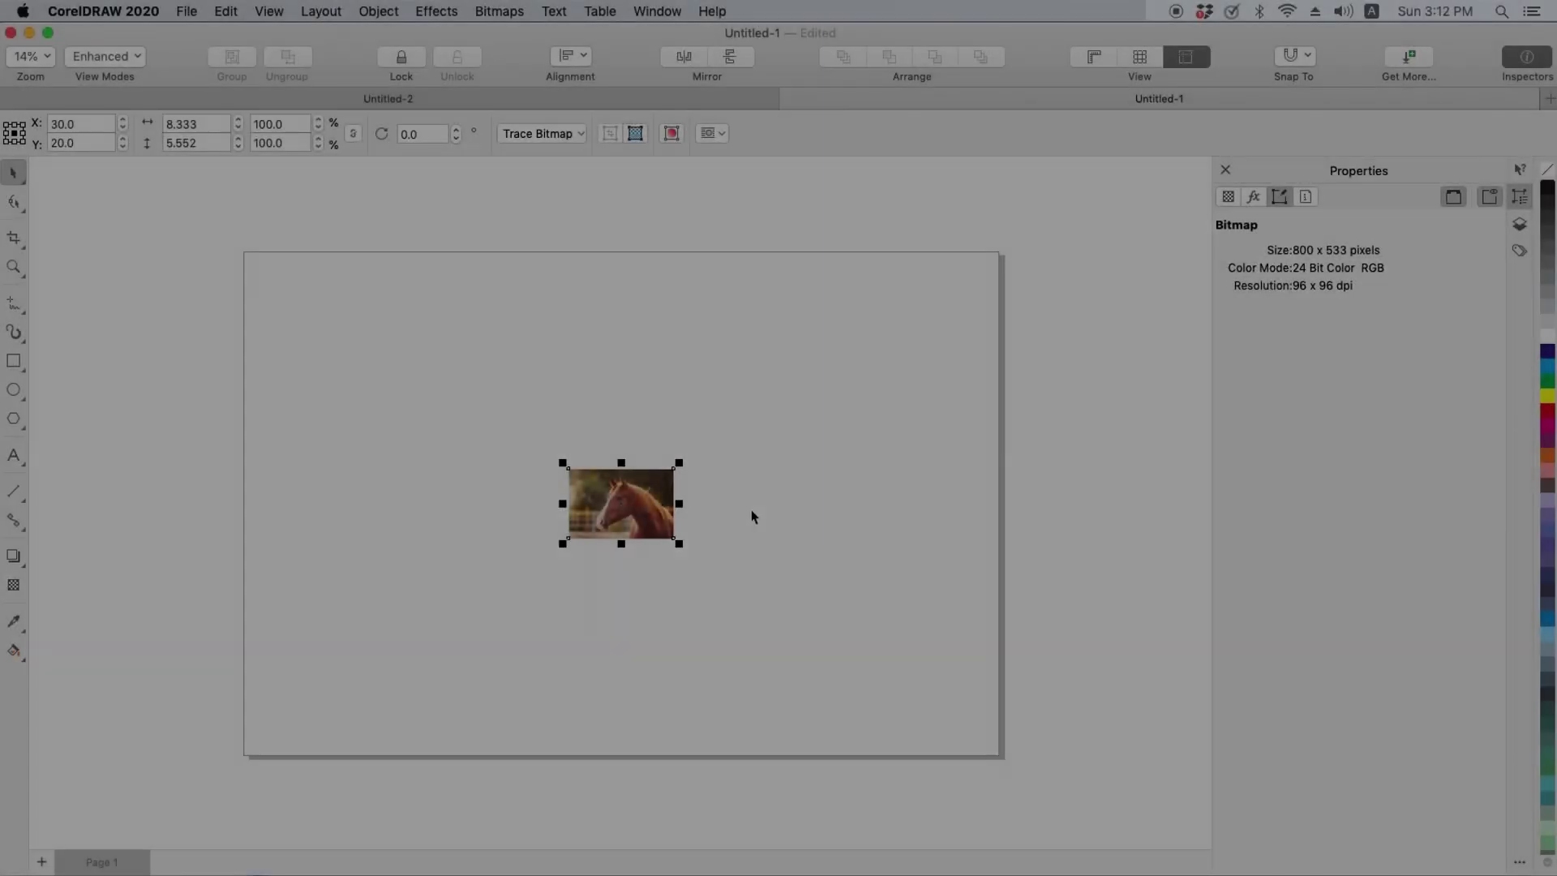
Zoom in on the horse photo and apply Remove JPEG Artifacts to it
{"action": "scroll", "coordinate": [627, 499], "scroll_direction": "up", "scroll_amount": 5}
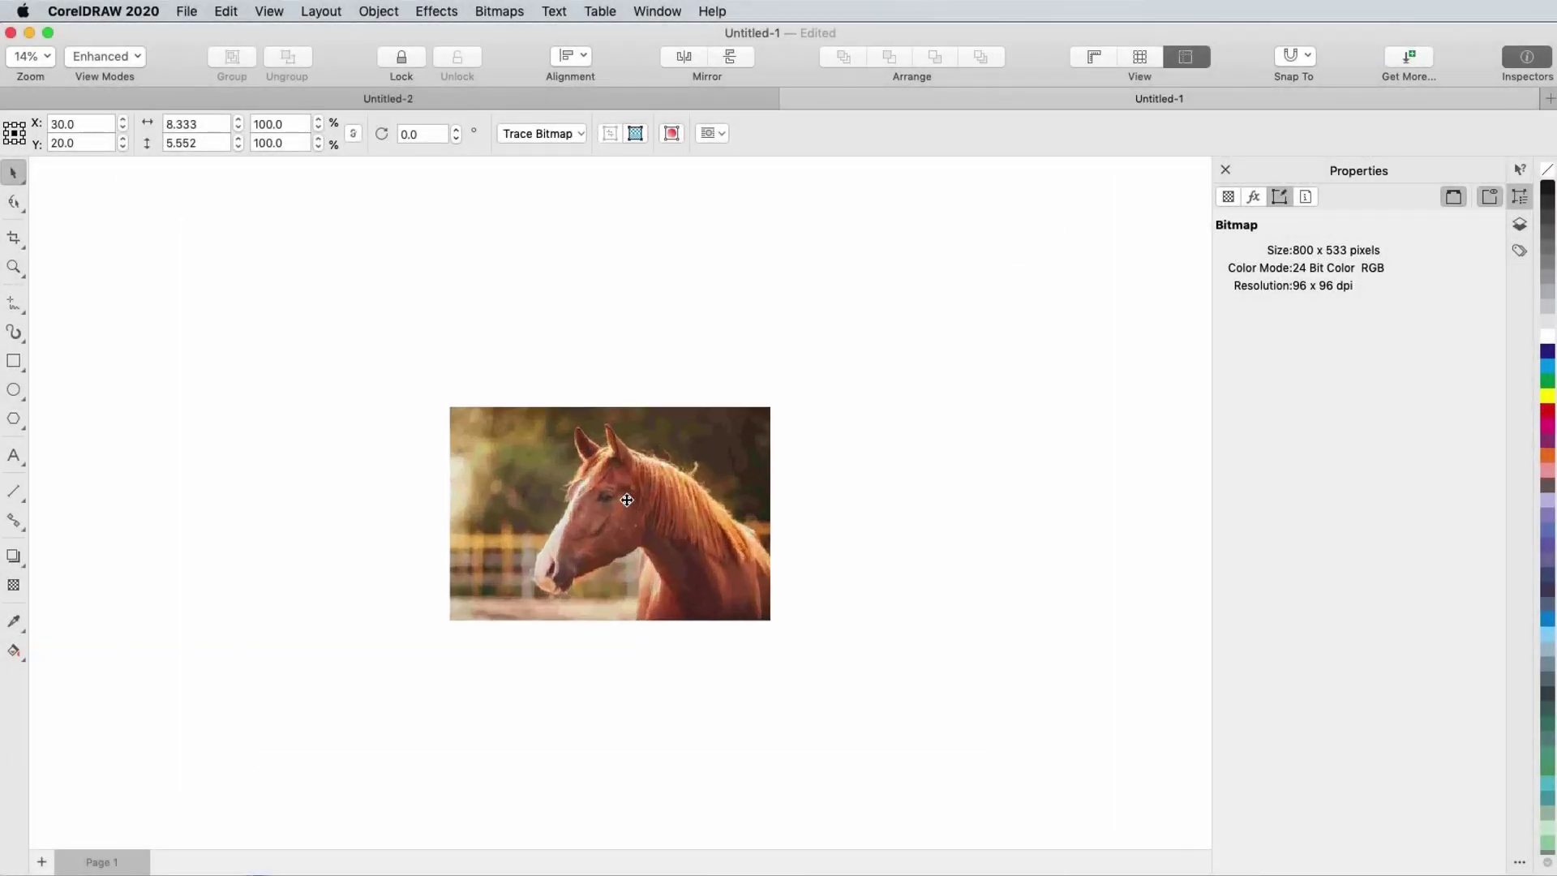
{"action": "scroll", "coordinate": [627, 500], "scroll_direction": "up", "scroll_amount": 3}
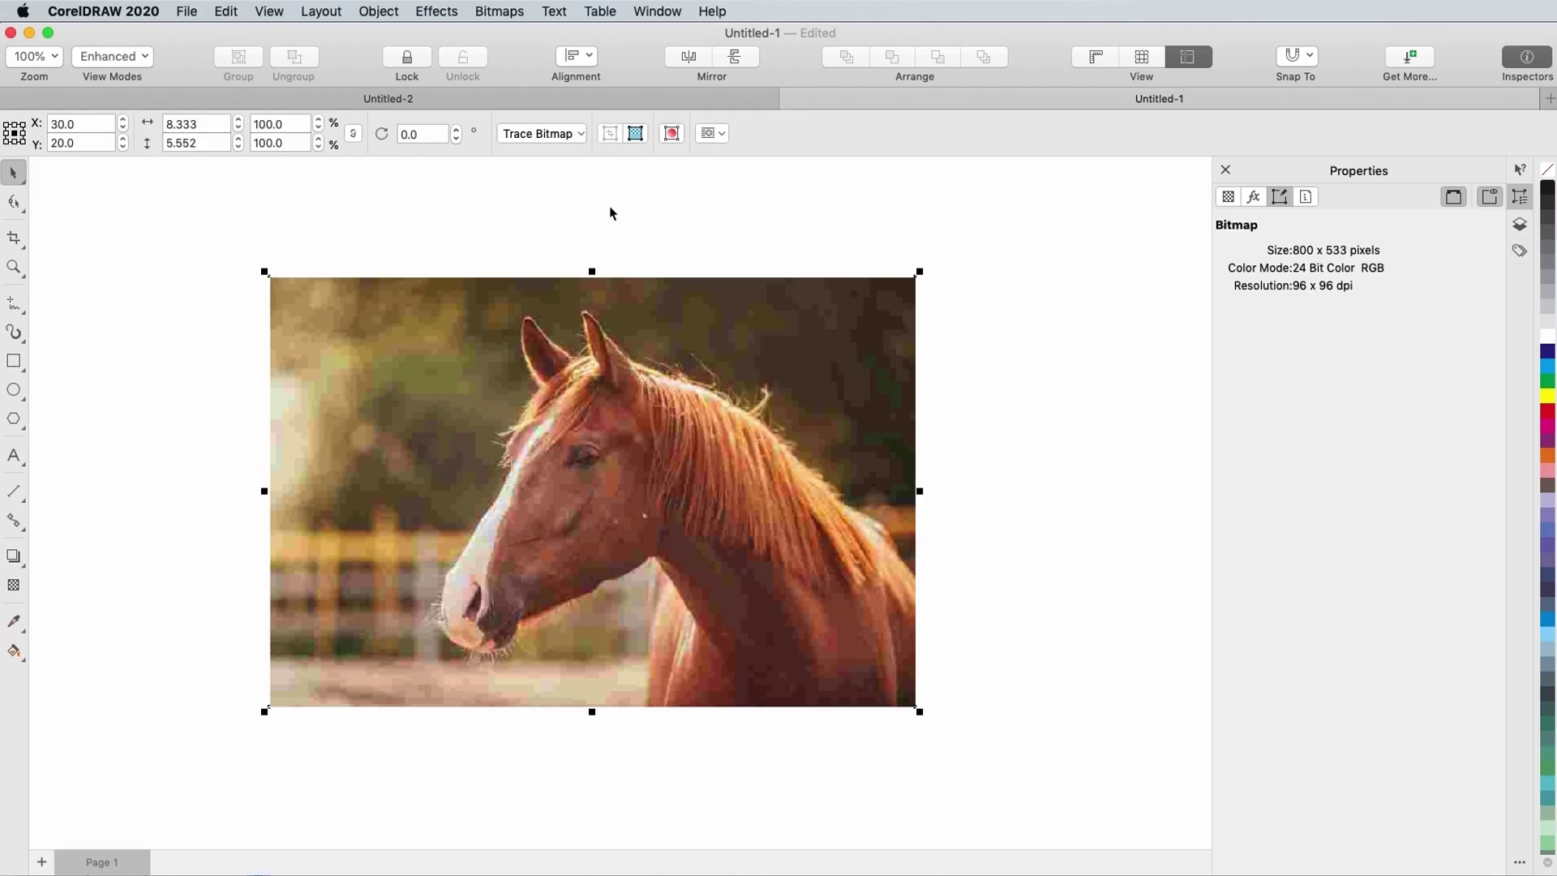
{"action": "left_click", "coordinate": [505, 12]}
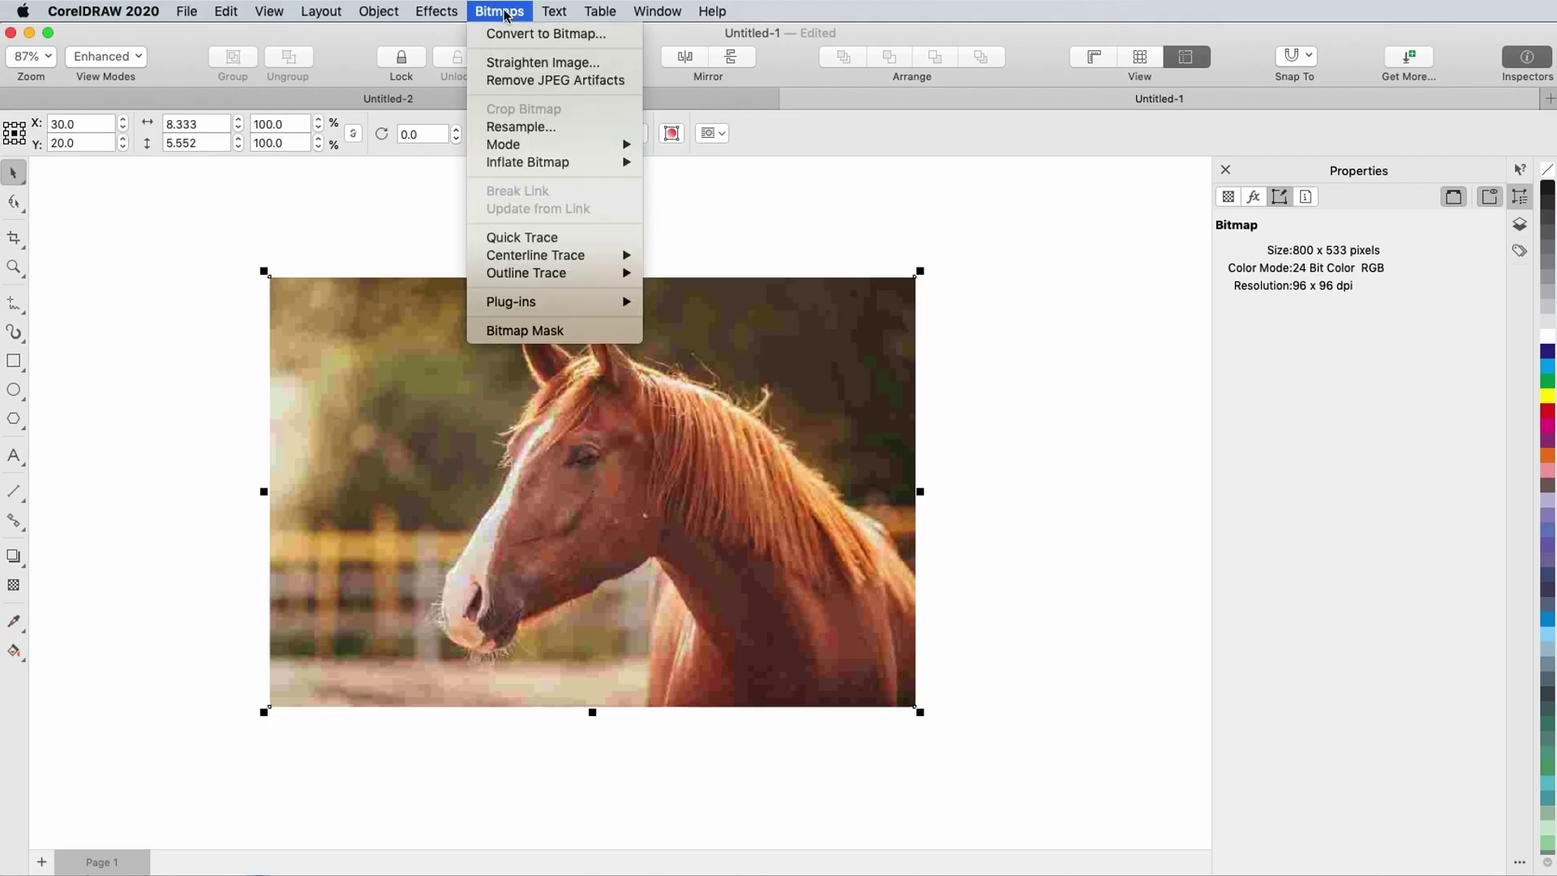
{"action": "left_click", "coordinate": [532, 80]}
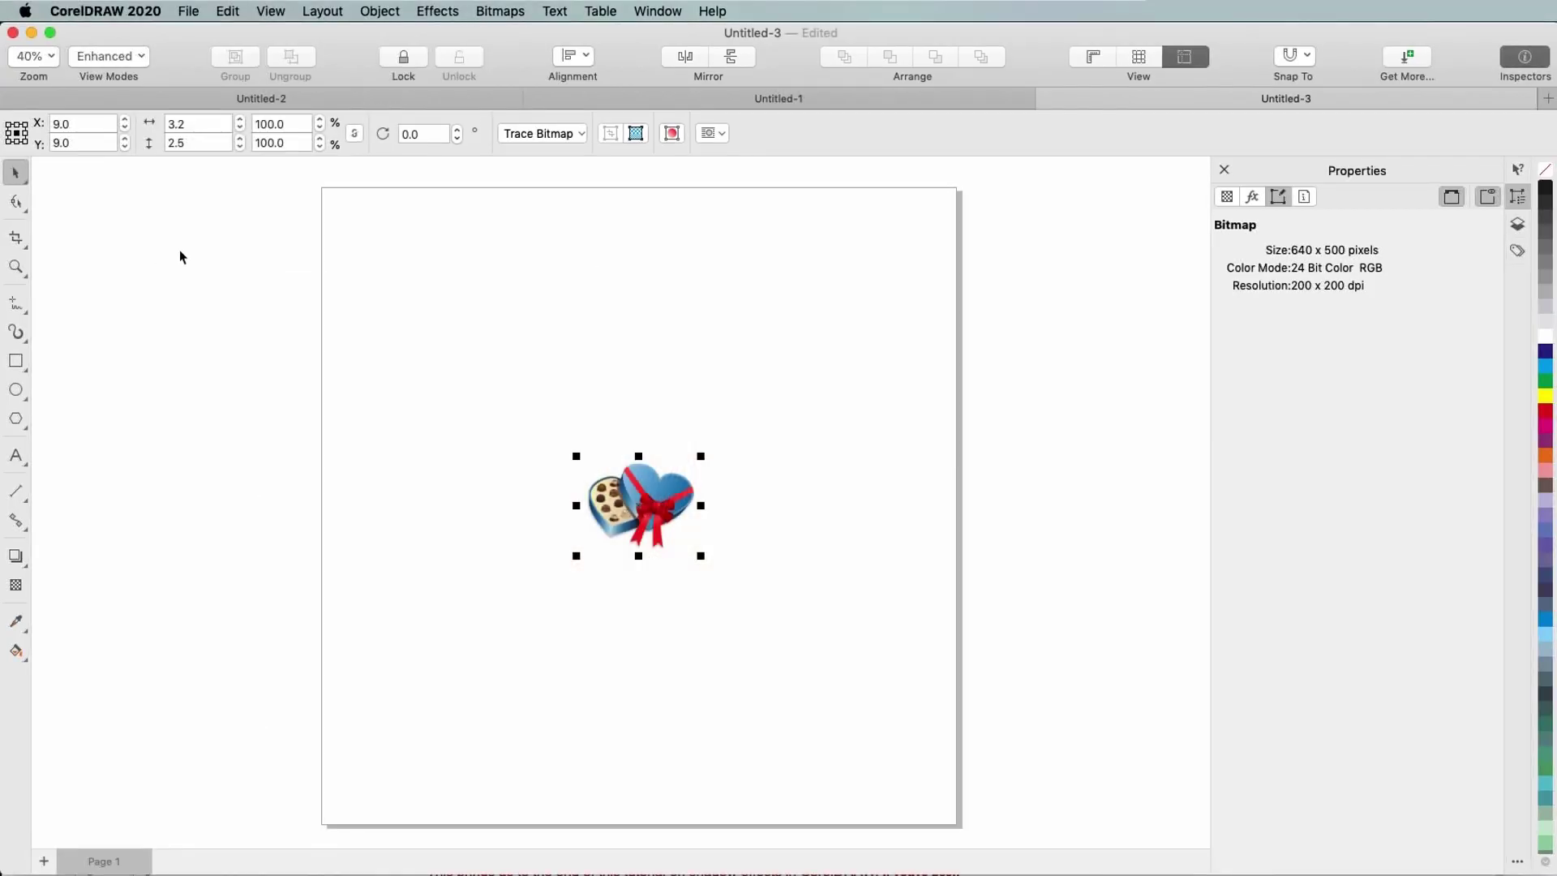
Resample the chocolate box to 18 in wide in Illustration mode, inspect it, then deselect it
{"action": "left_click", "coordinate": [513, 11]}
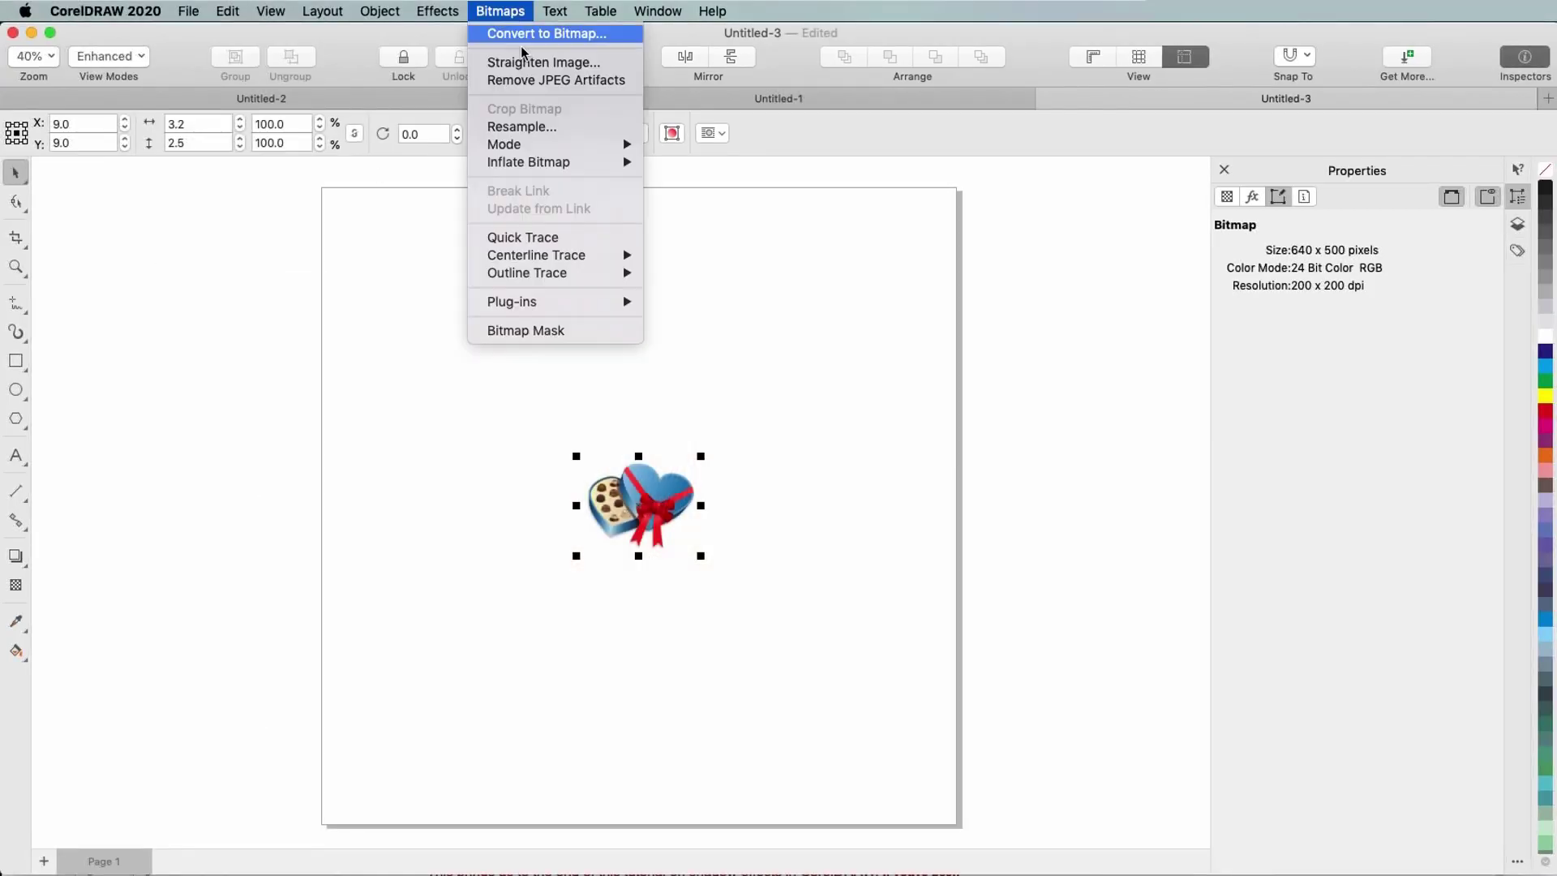
{"action": "left_click", "coordinate": [547, 131]}
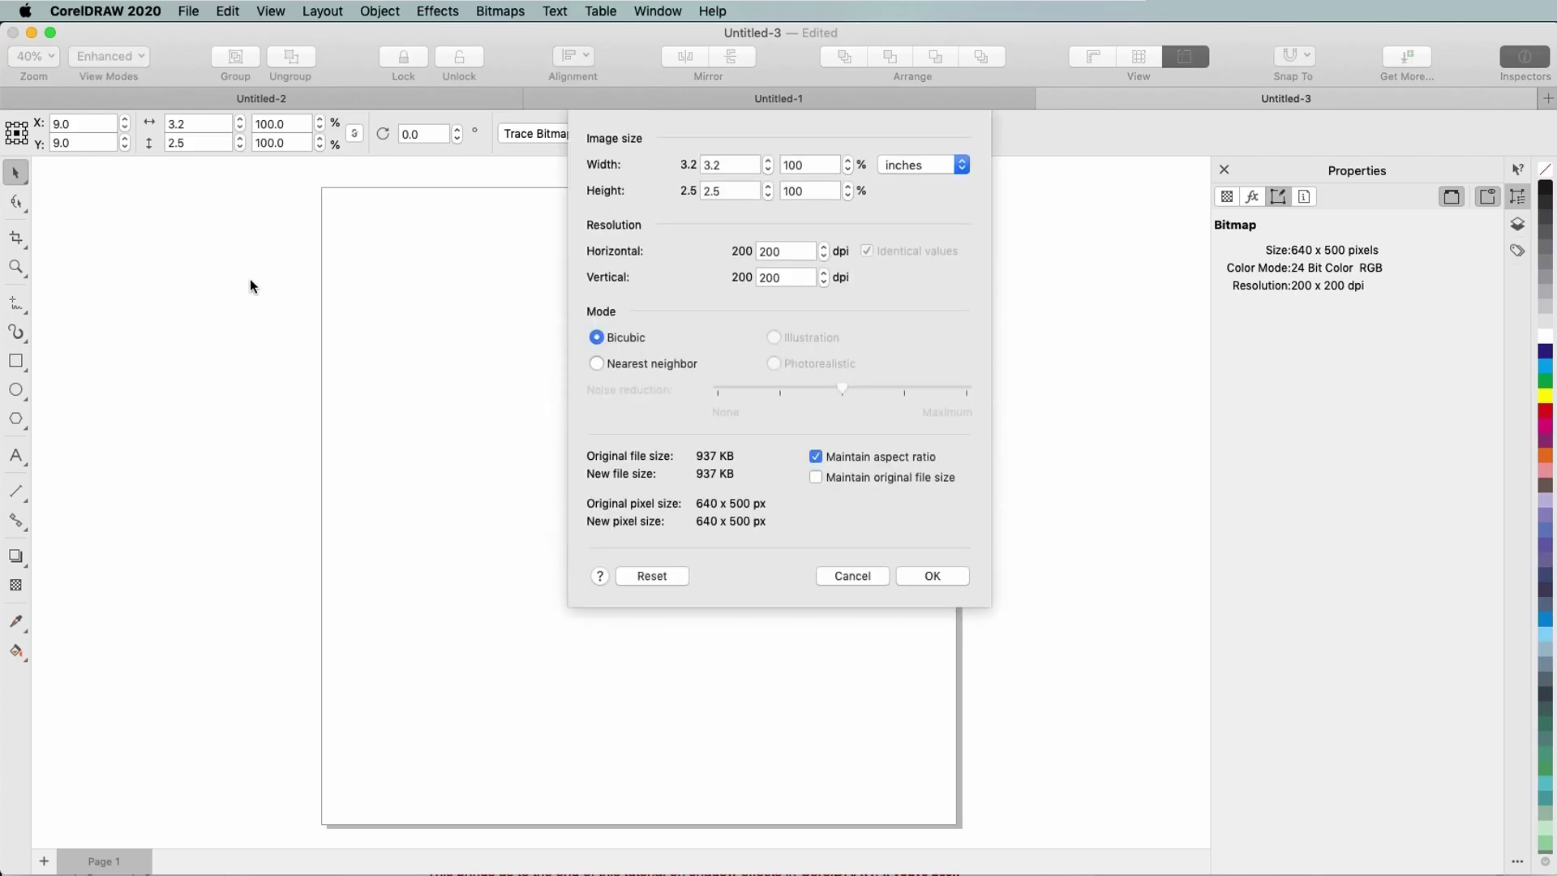
{"action": "double_click", "coordinate": [728, 166]}
{"action": "type", "text": "18"}
{"action": "key", "text": "Tab"}
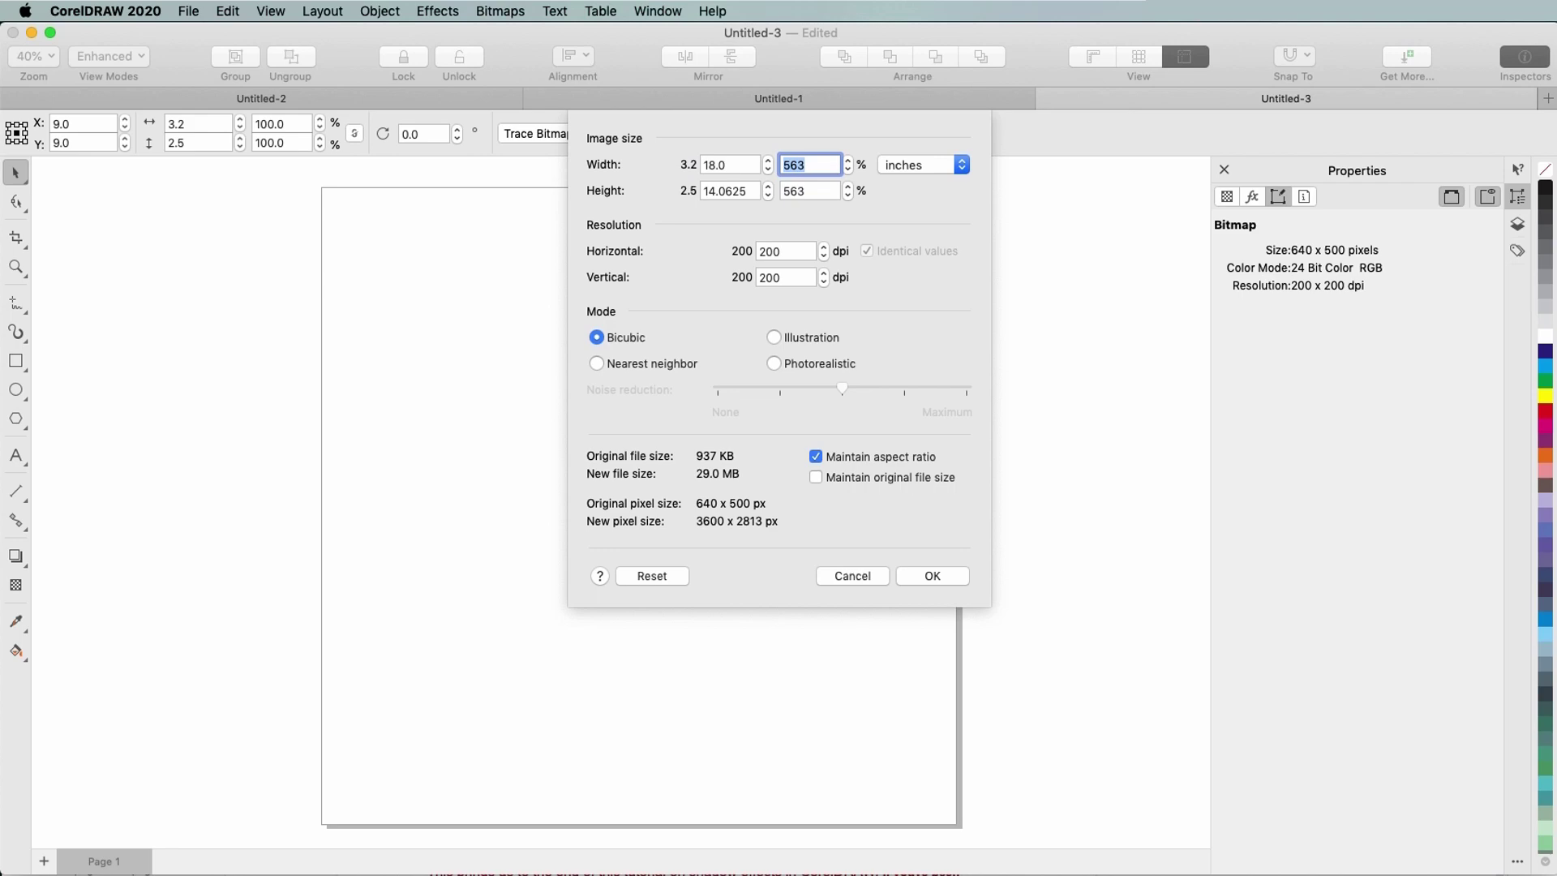
{"action": "left_click", "coordinate": [775, 338]}
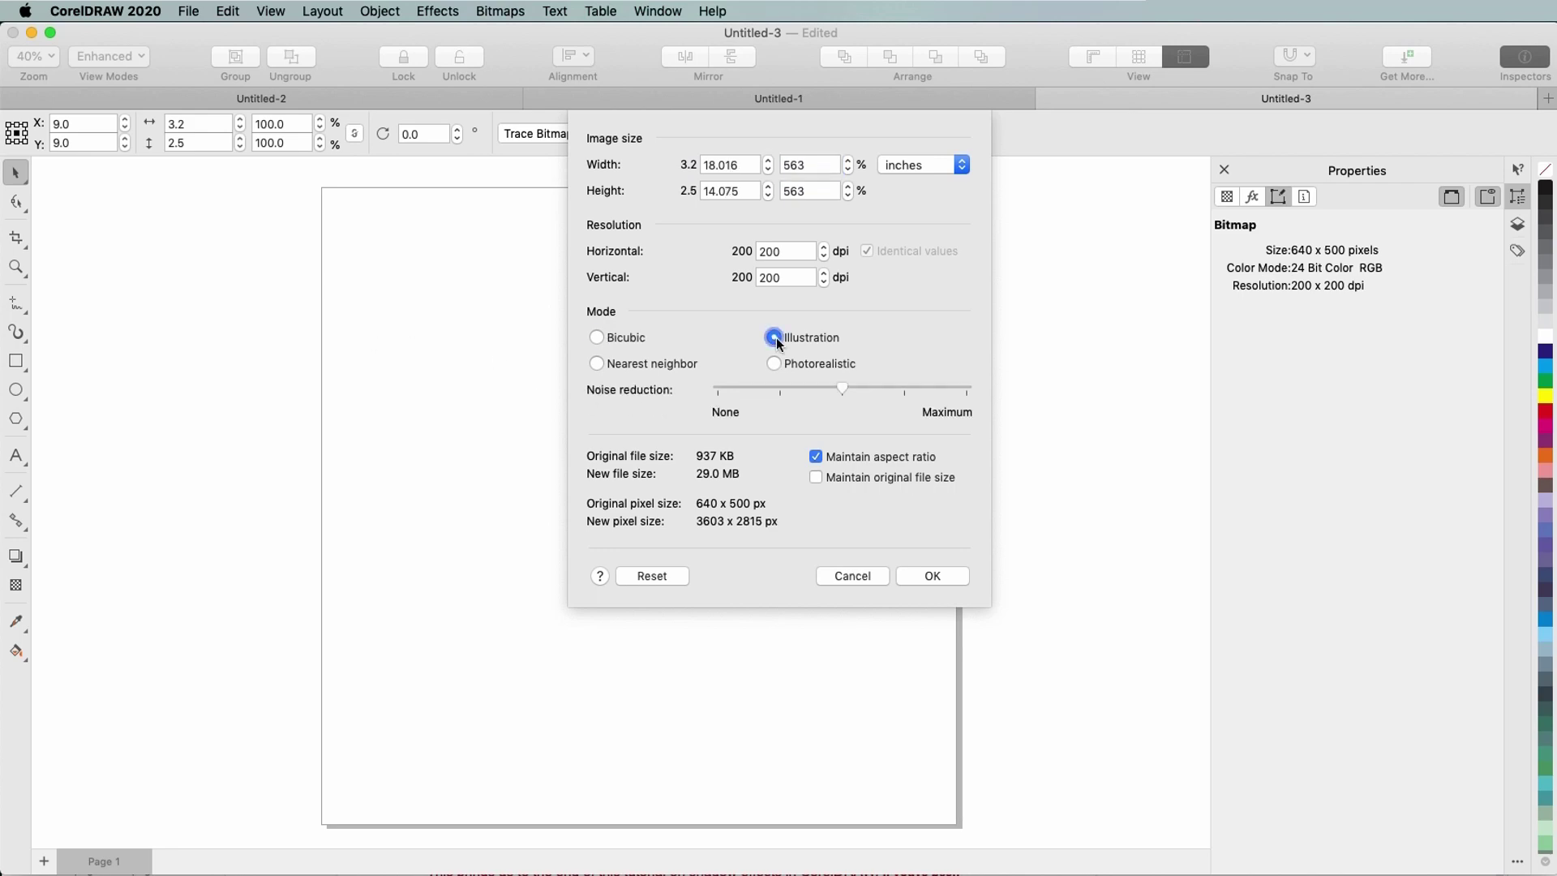
{"action": "left_click", "coordinate": [932, 578]}
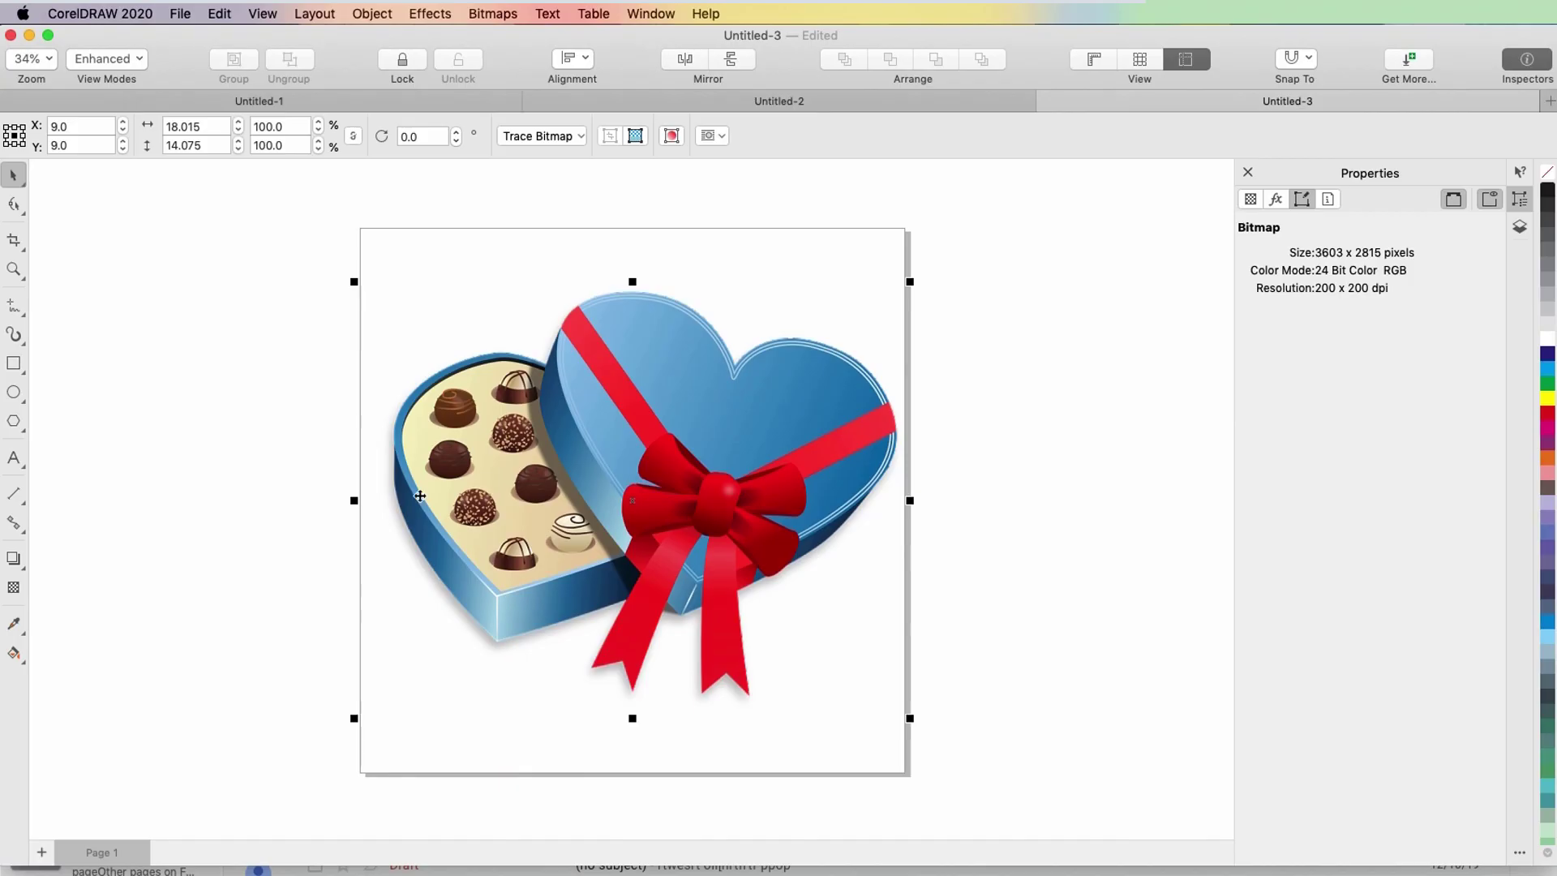
{"action": "scroll", "coordinate": [590, 533], "scroll_direction": "up", "scroll_amount": 5}
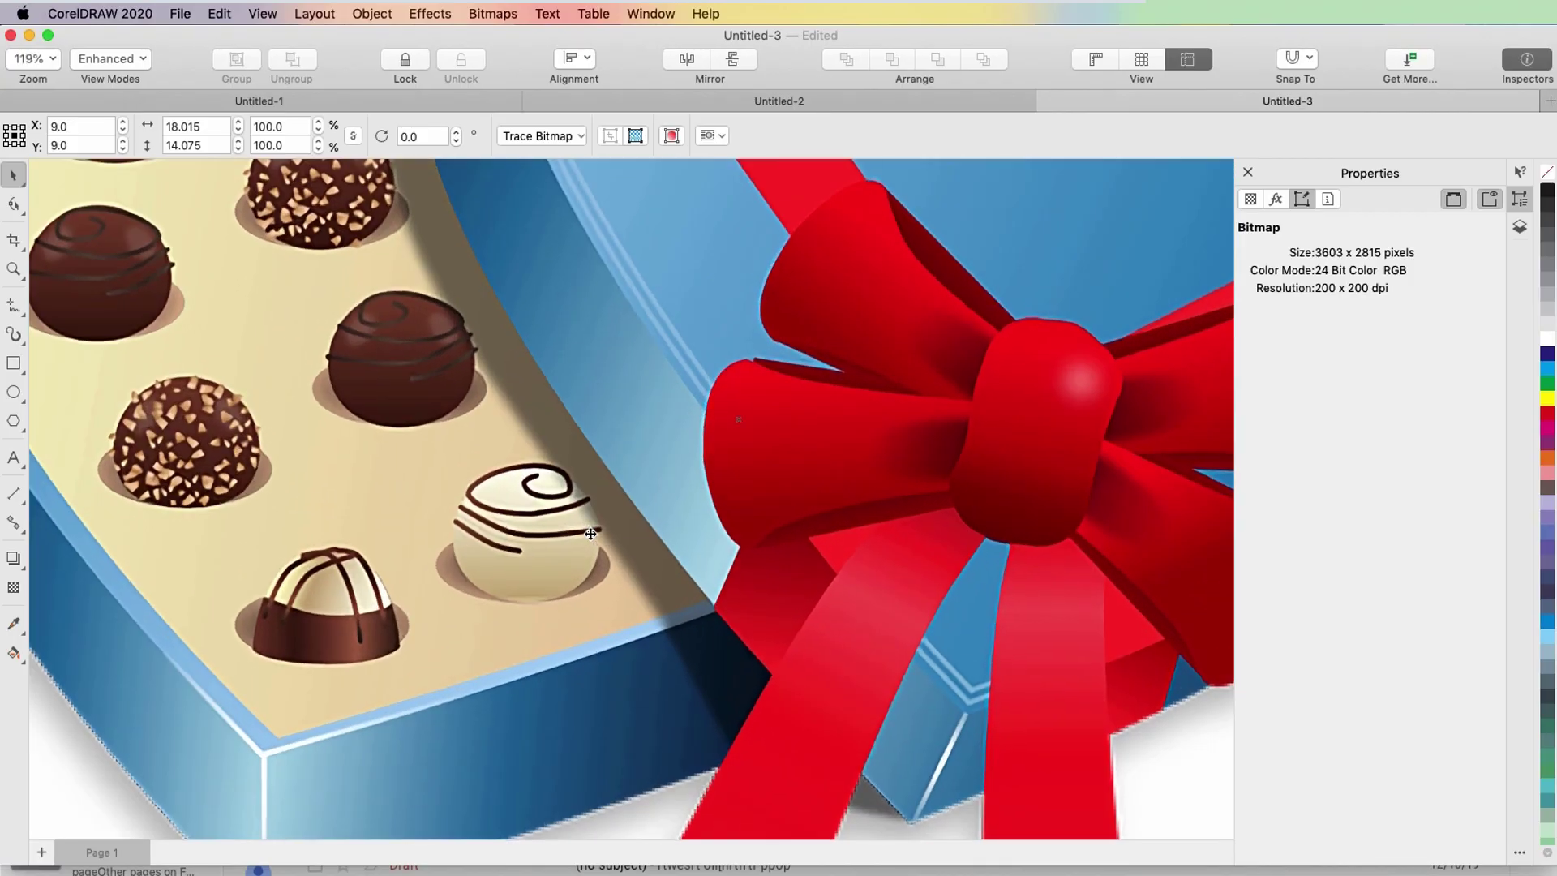
{"action": "scroll", "coordinate": [590, 534], "scroll_direction": "down", "scroll_amount": 5}
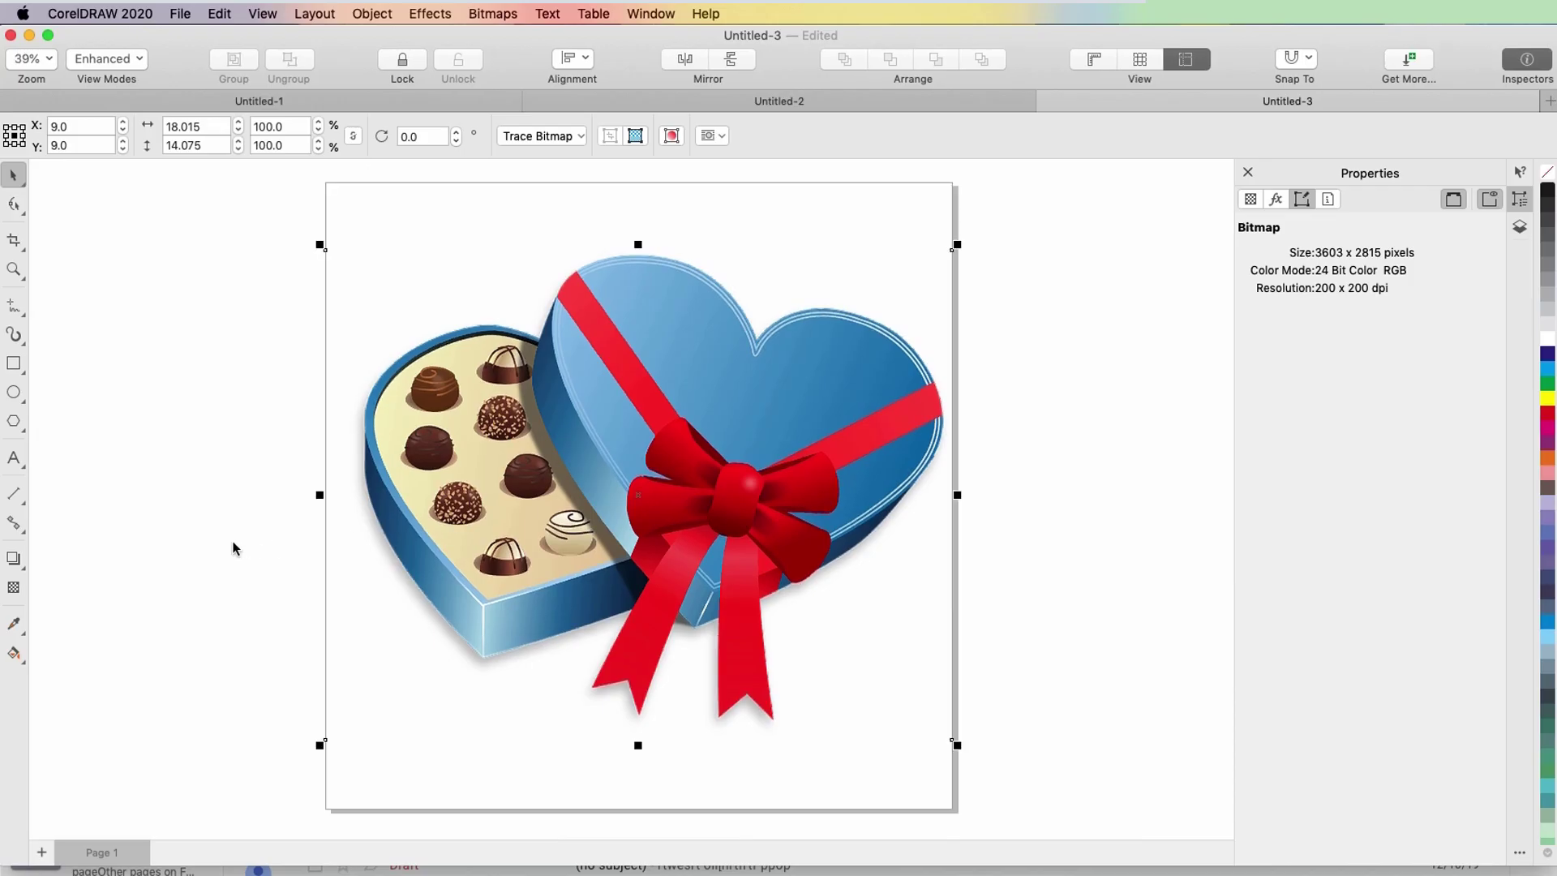
{"action": "left_click", "coordinate": [233, 549]}
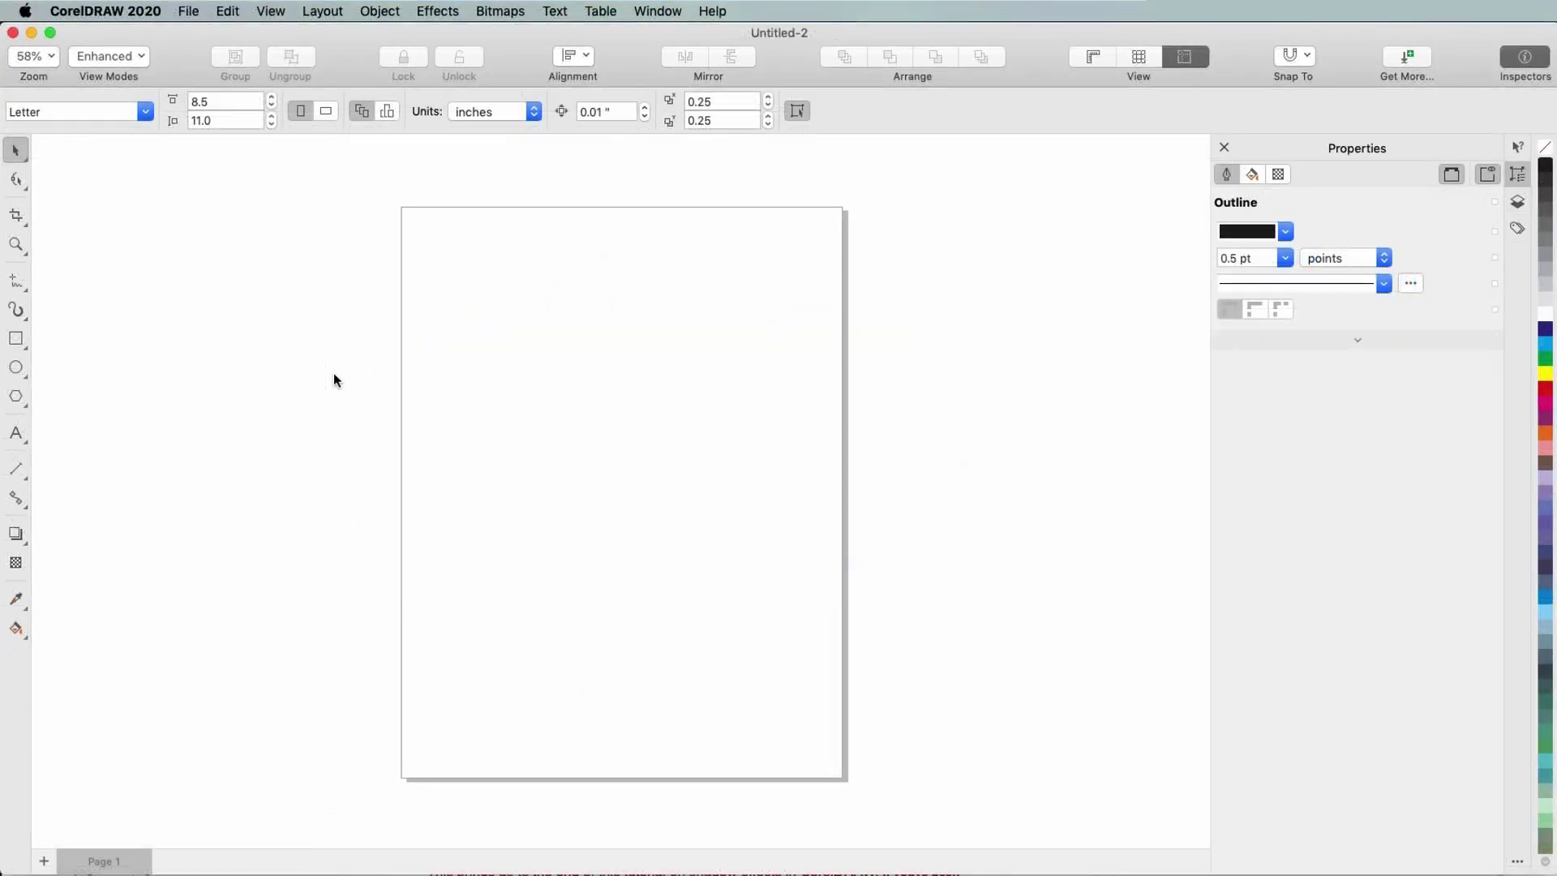
Create a new document with a 60 × 40 in page
{"action": "left_click", "coordinate": [190, 11]}
{"action": "left_click", "coordinate": [229, 43]}
{"action": "double_click", "coordinate": [750, 314]}
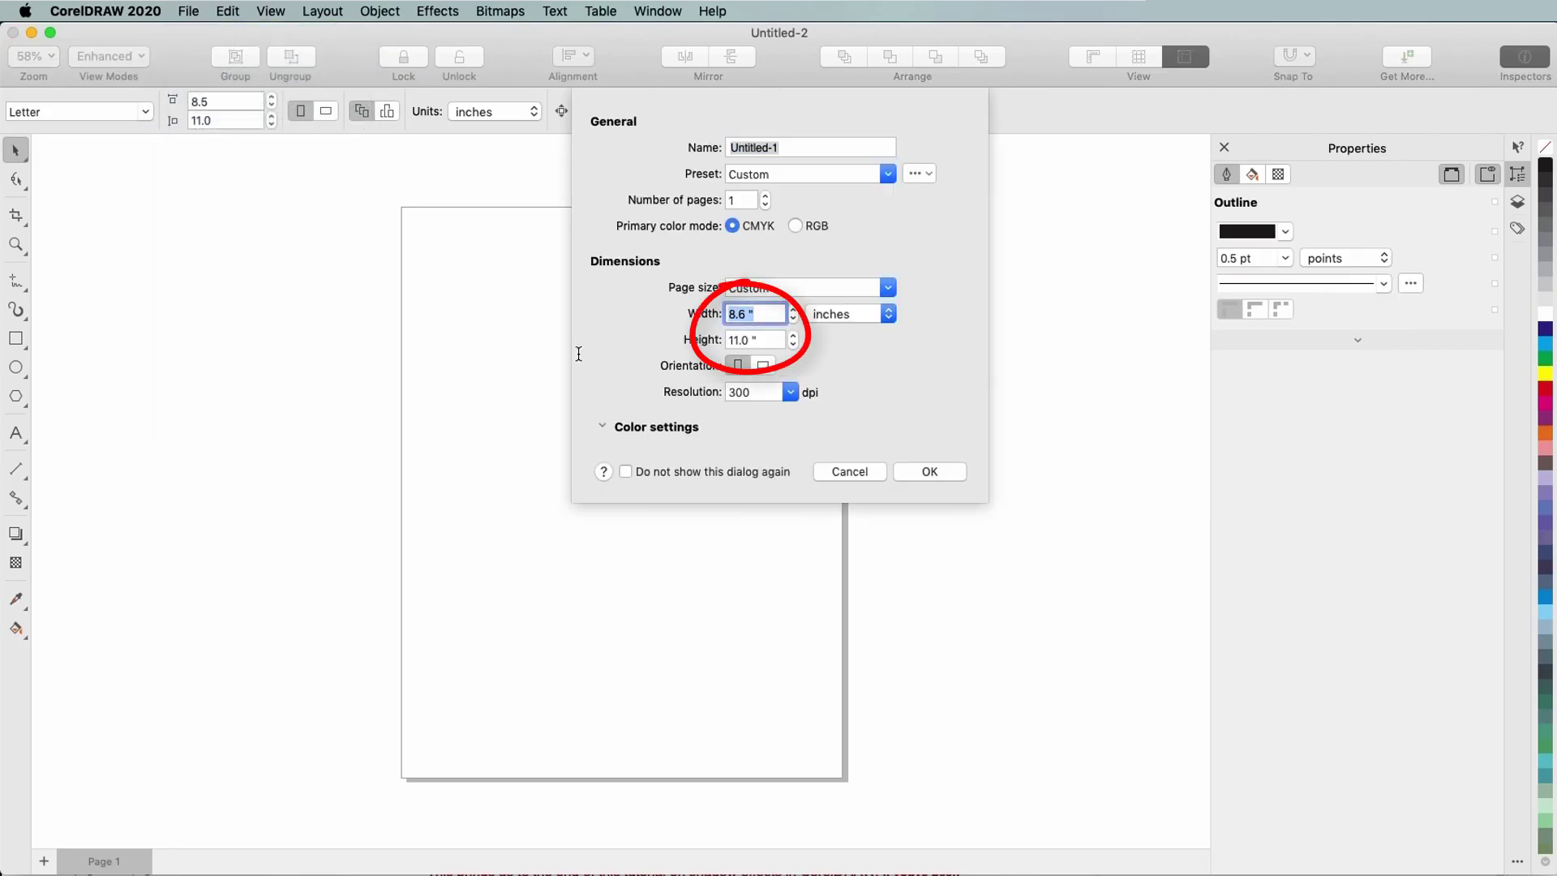
{"action": "type", "text": "60"}
{"action": "key", "text": "Tab"}
{"action": "type", "text": "40"}
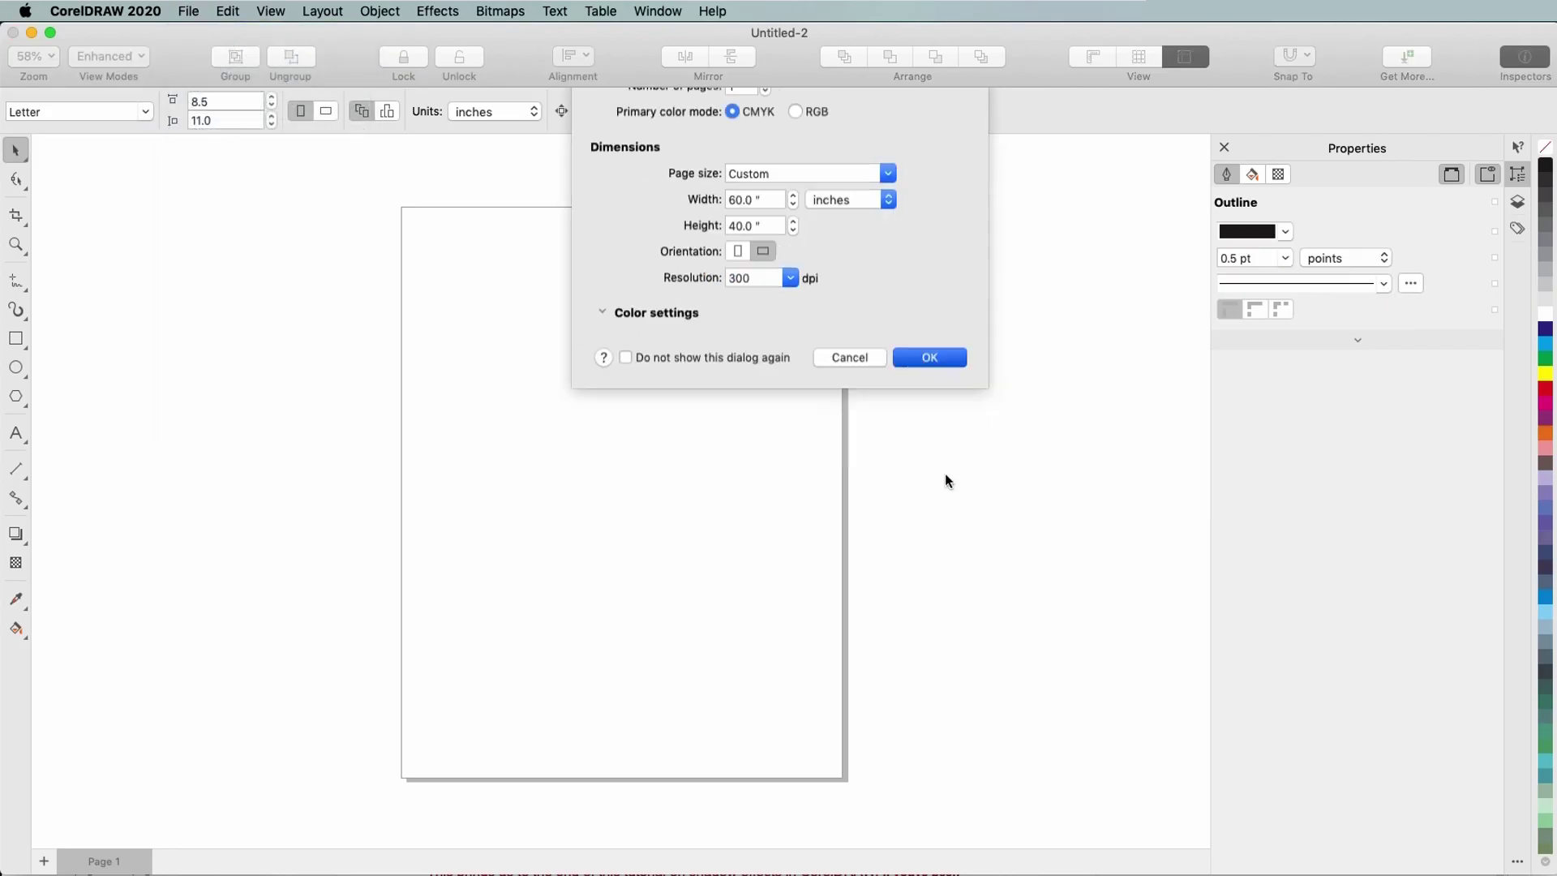
{"action": "left_click", "coordinate": [946, 473]}
Place horse.jpg into the new document
{"action": "left_click", "coordinate": [196, 18]}
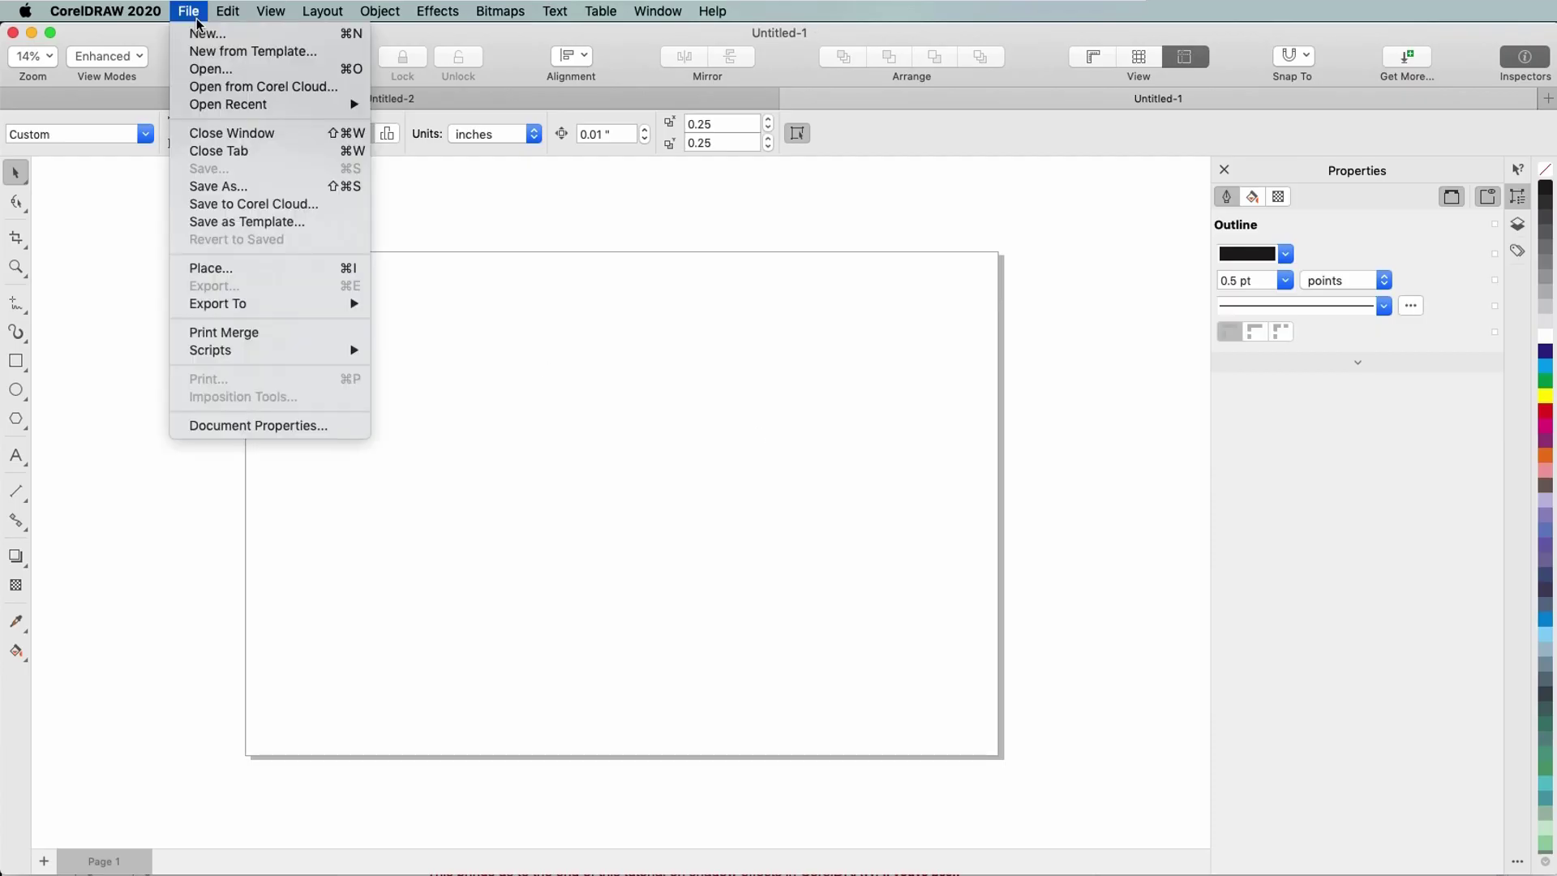
{"action": "left_click", "coordinate": [246, 273]}
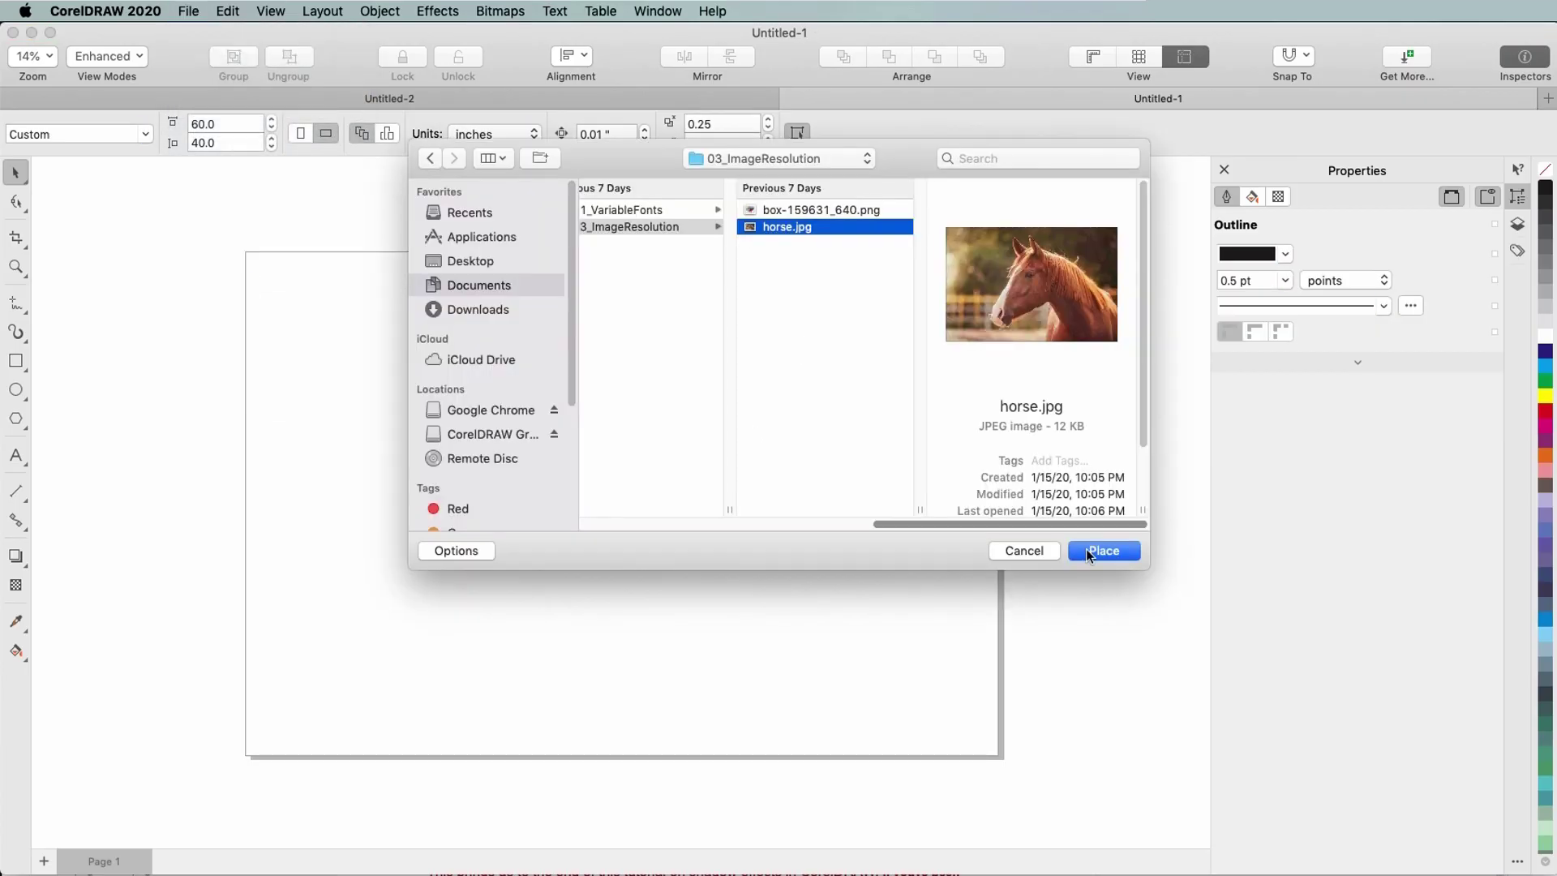
{"action": "left_click", "coordinate": [1098, 550]}
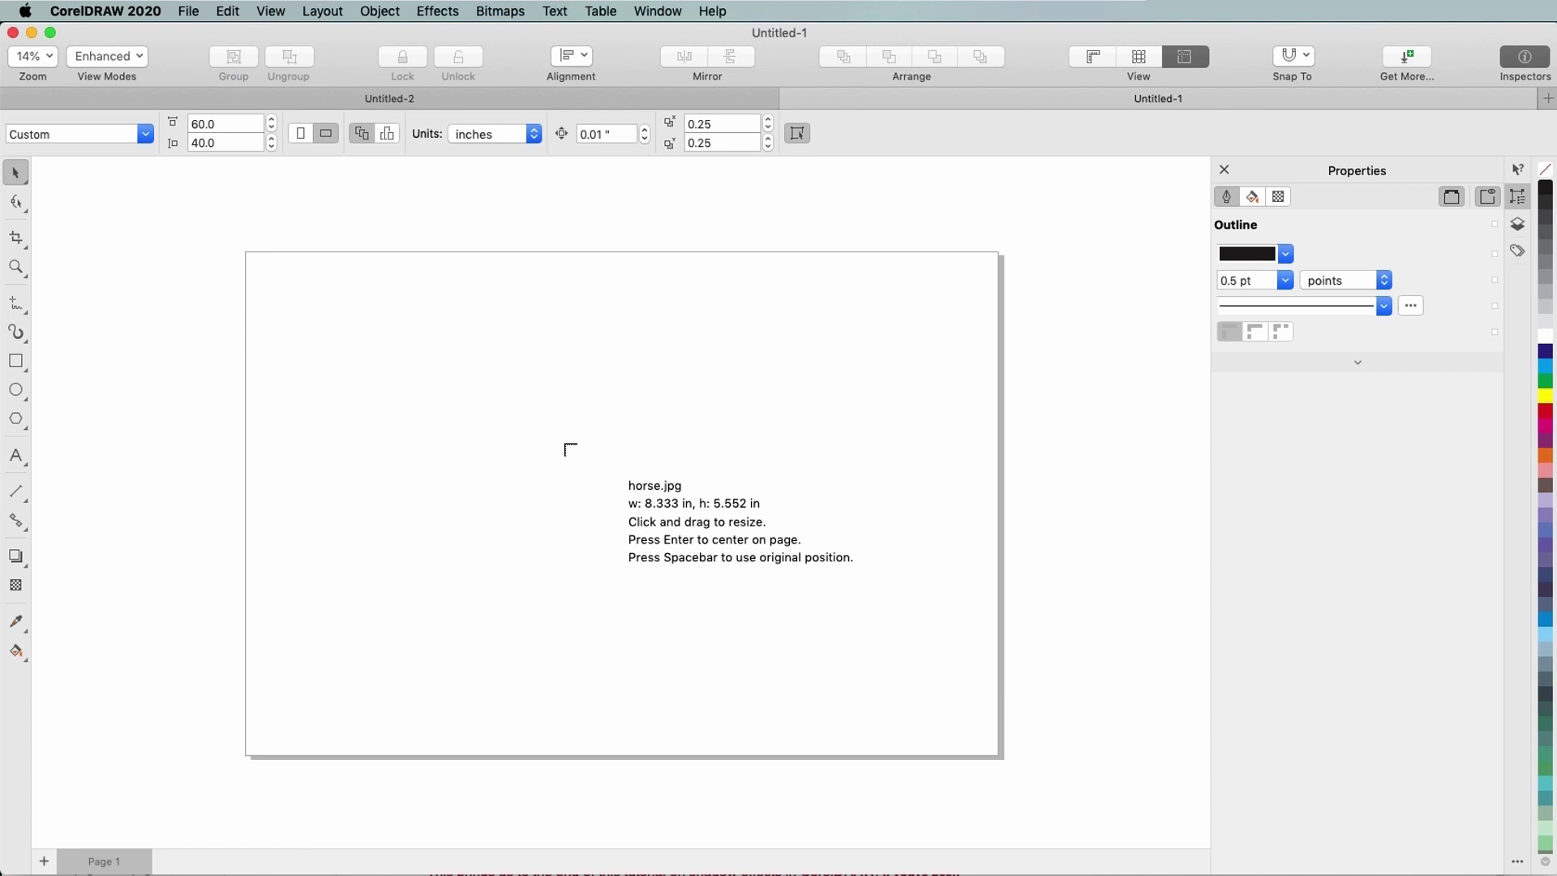
Centre the horse photo on the page at 30, 20 in and apply Remove JPEG Artifacts
{"action": "key", "text": "Return"}
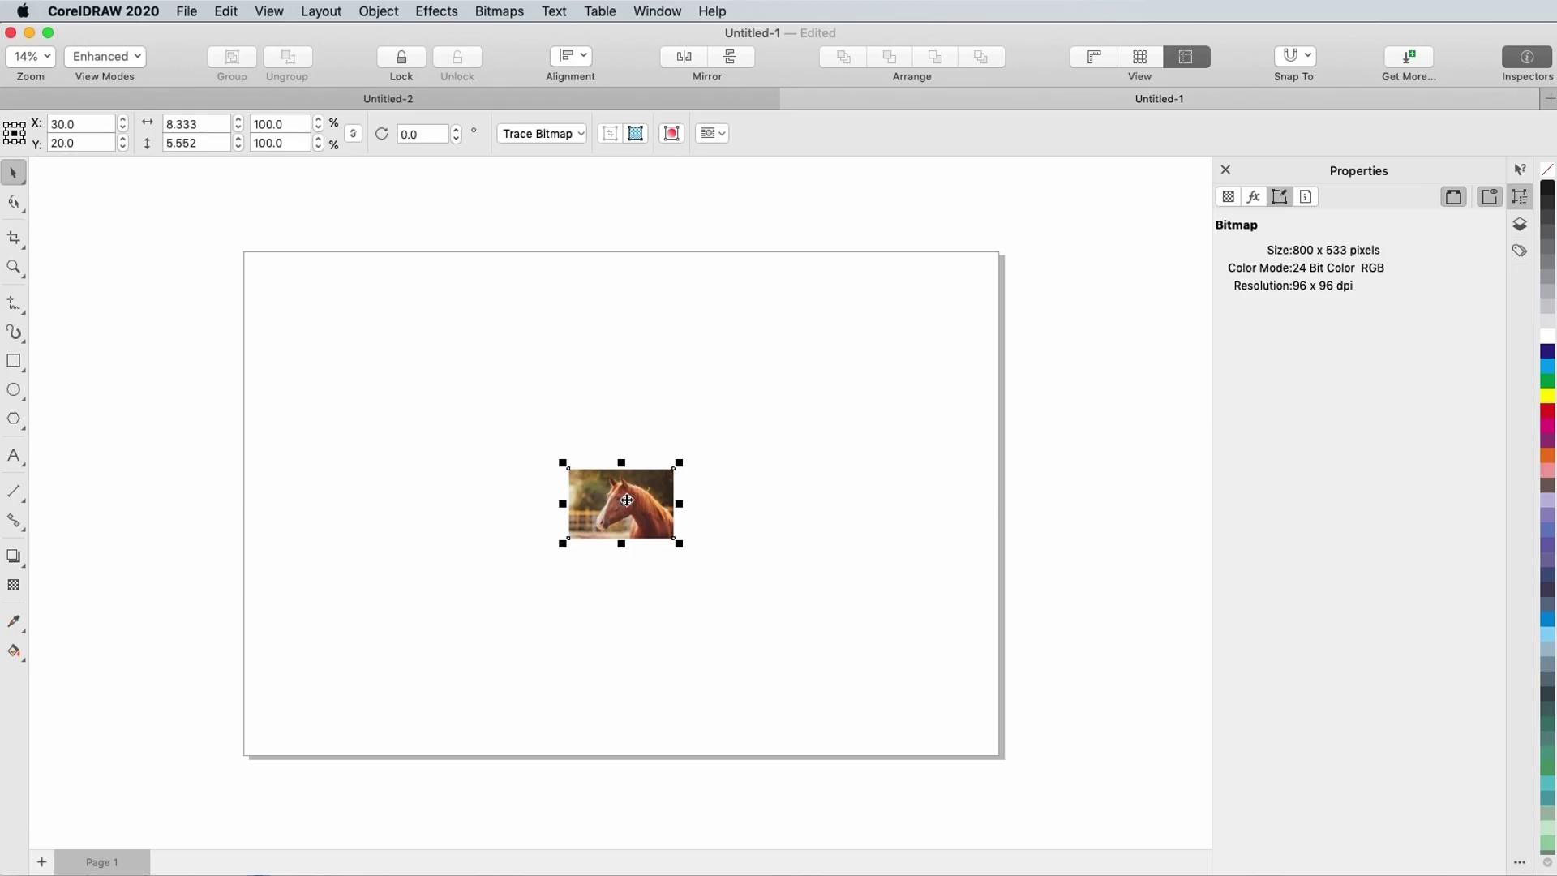
{"action": "scroll", "coordinate": [627, 499], "scroll_direction": "up", "scroll_amount": 3}
{"action": "scroll", "coordinate": [627, 499], "scroll_direction": "up", "scroll_amount": 3}
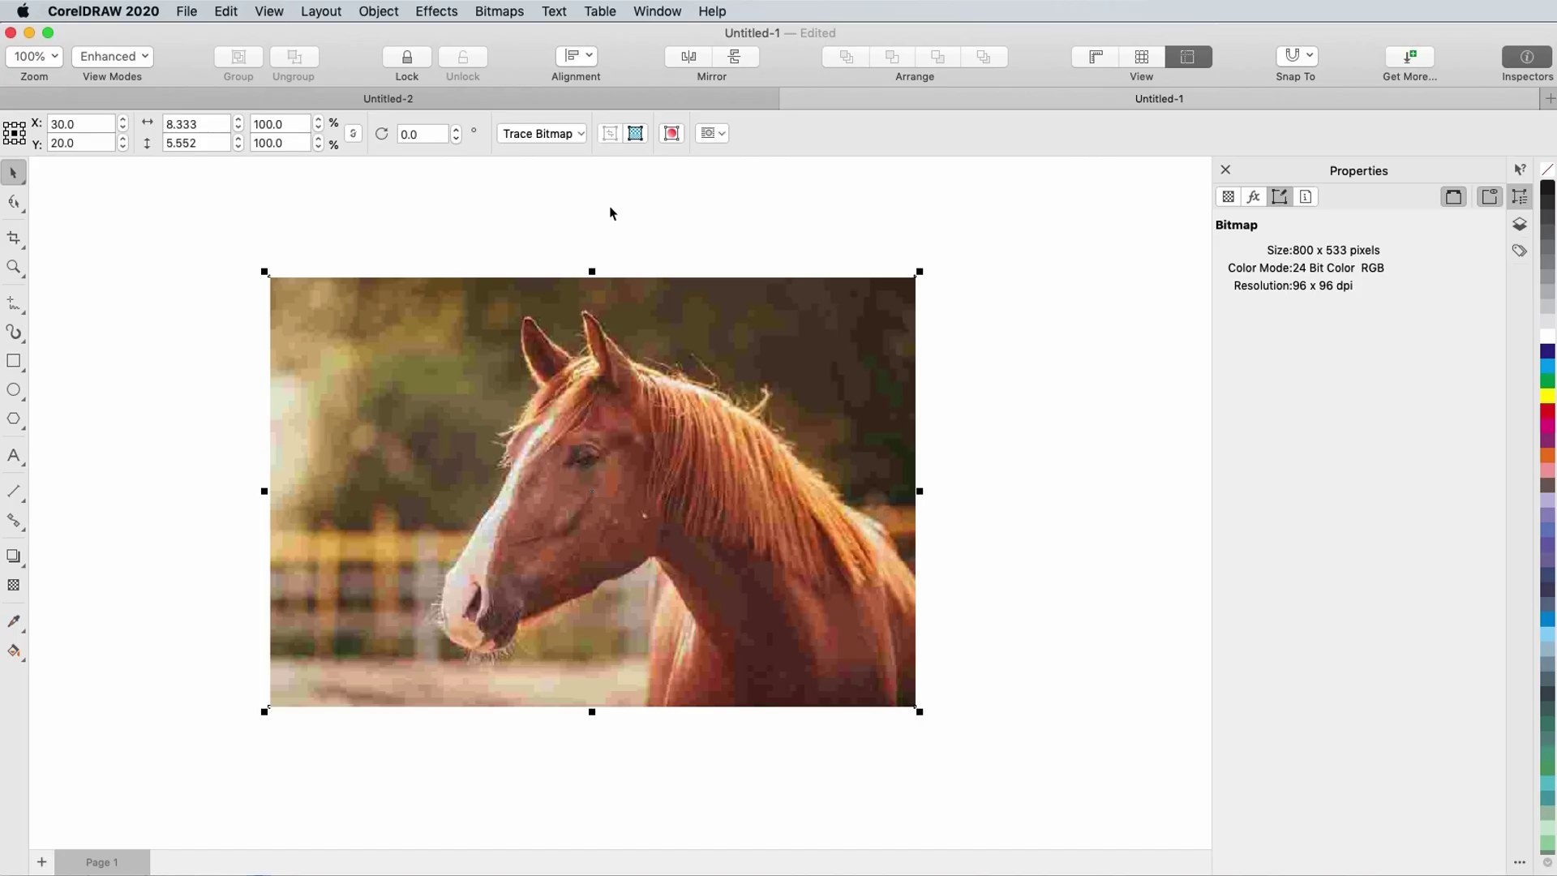
{"action": "left_click", "coordinate": [503, 11]}
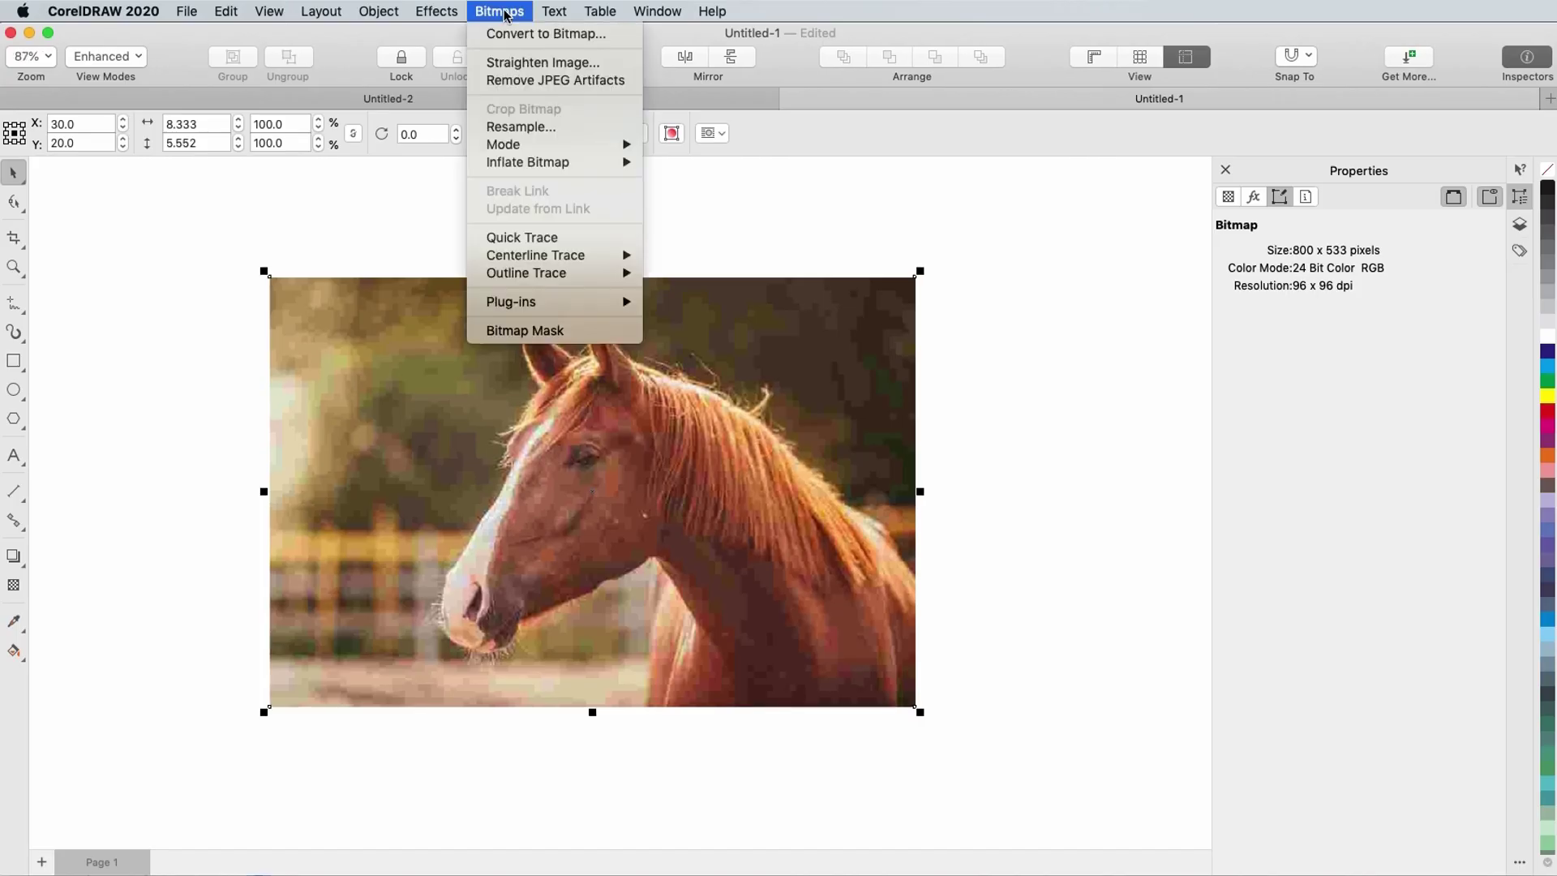
{"action": "left_click", "coordinate": [531, 81]}
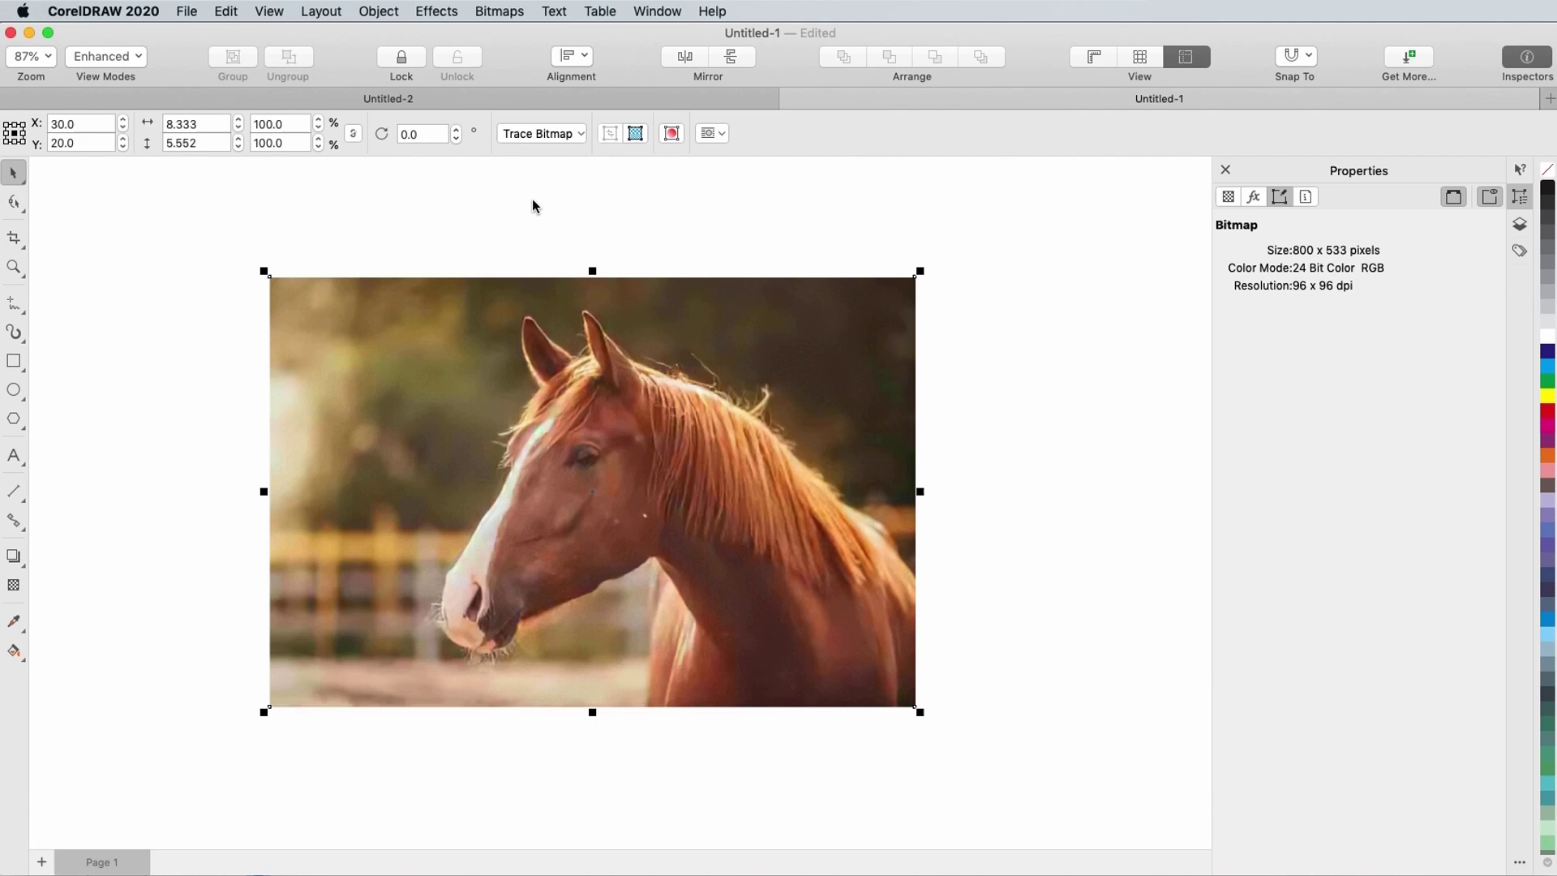
{"action": "scroll", "coordinate": [605, 491], "scroll_direction": "down", "scroll_amount": 5}
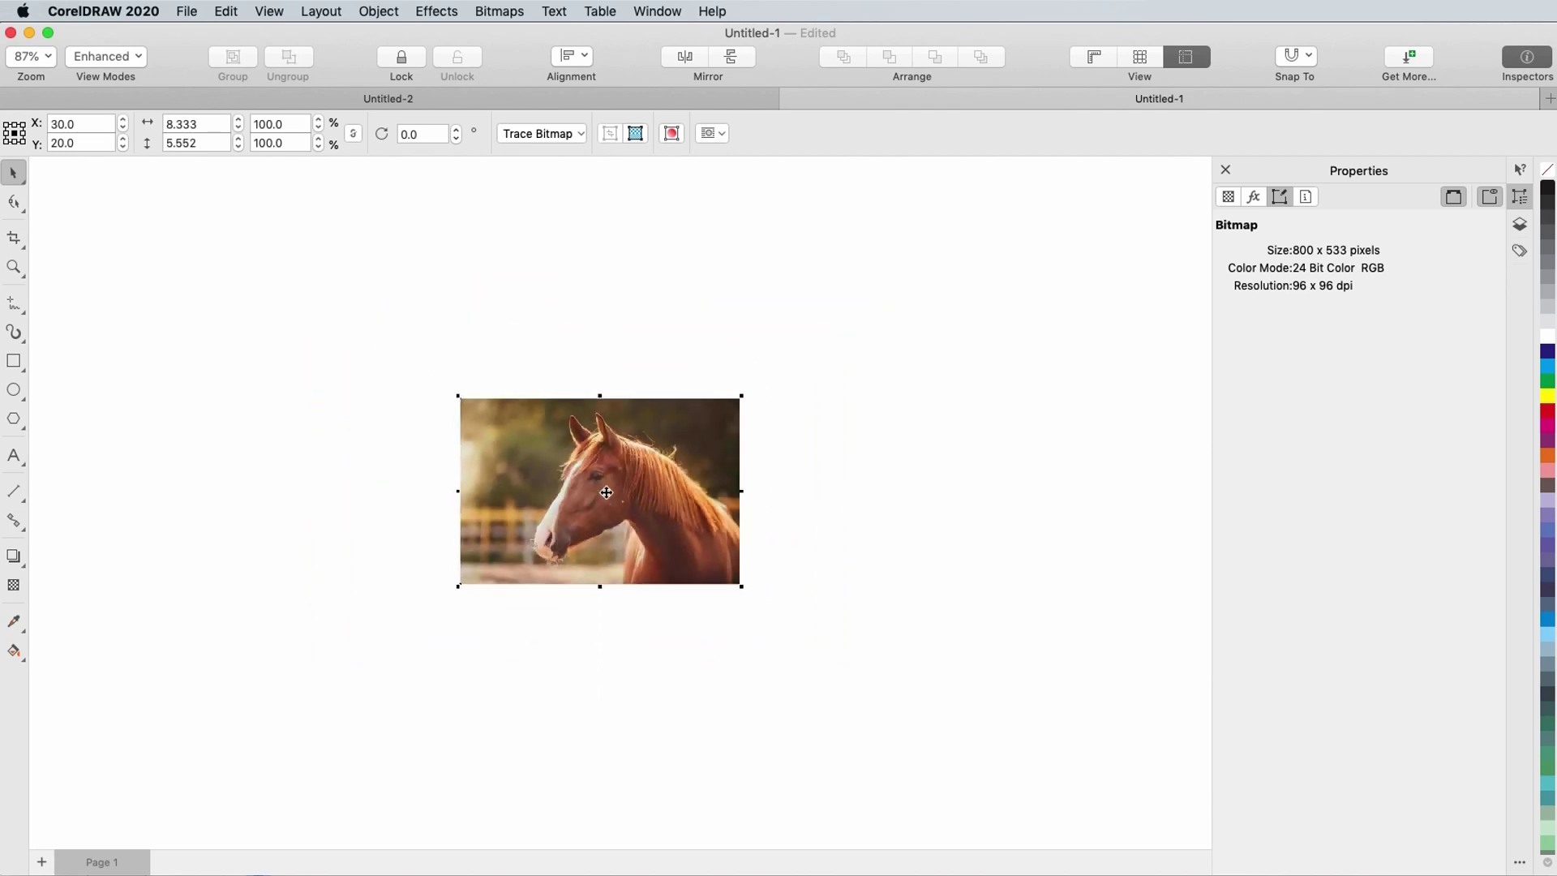
{"action": "scroll", "coordinate": [640, 454], "scroll_direction": "down", "scroll_amount": 3}
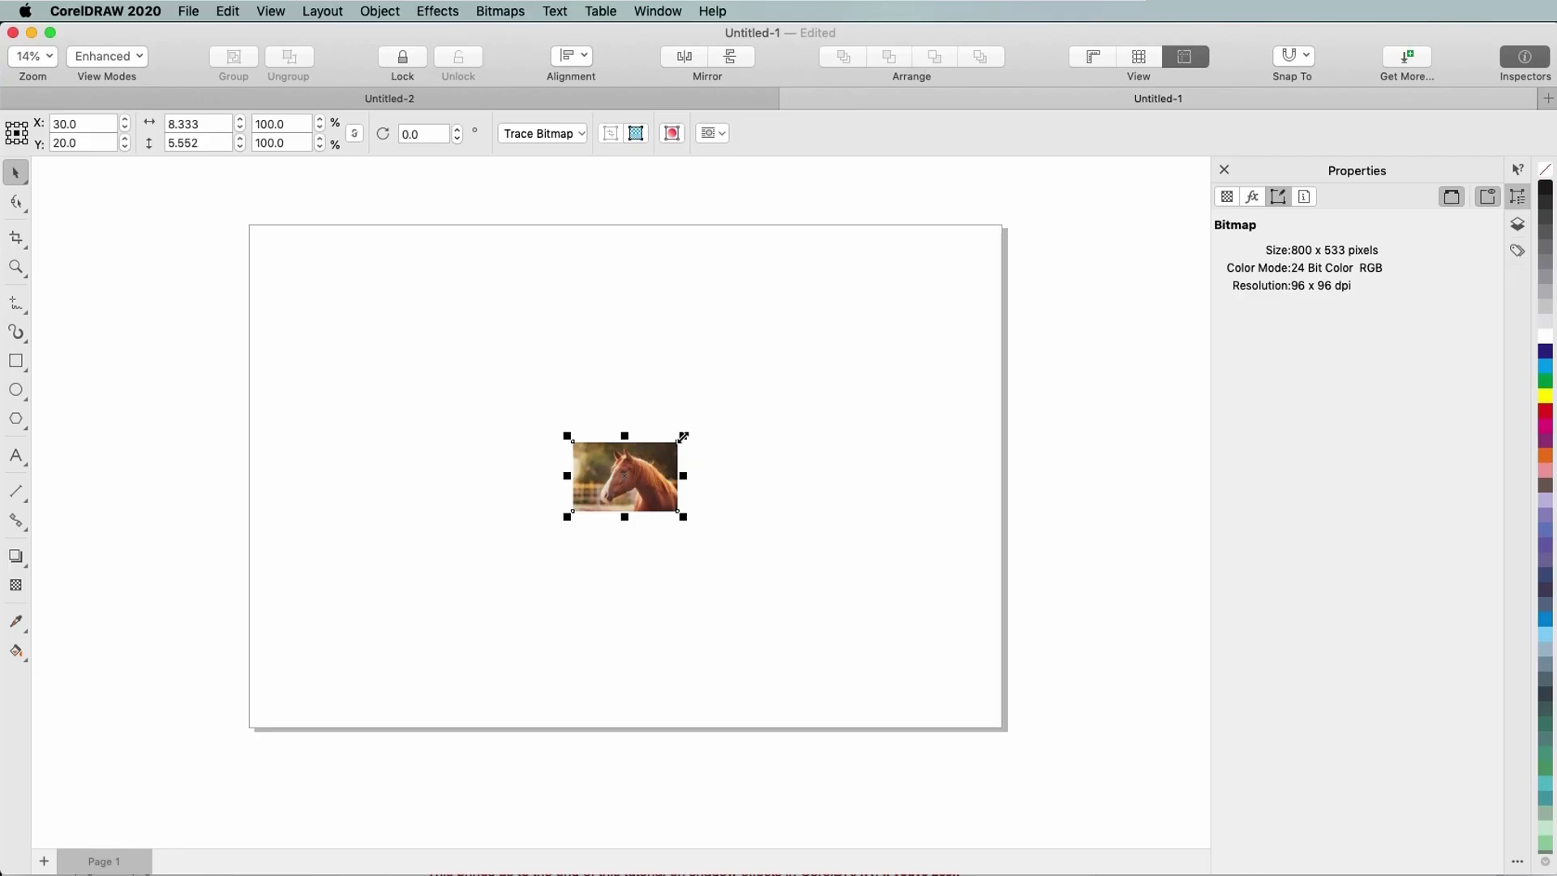
{"action": "left_click_drag", "start_coordinate": [682, 433], "coordinate": [1086, 223]}
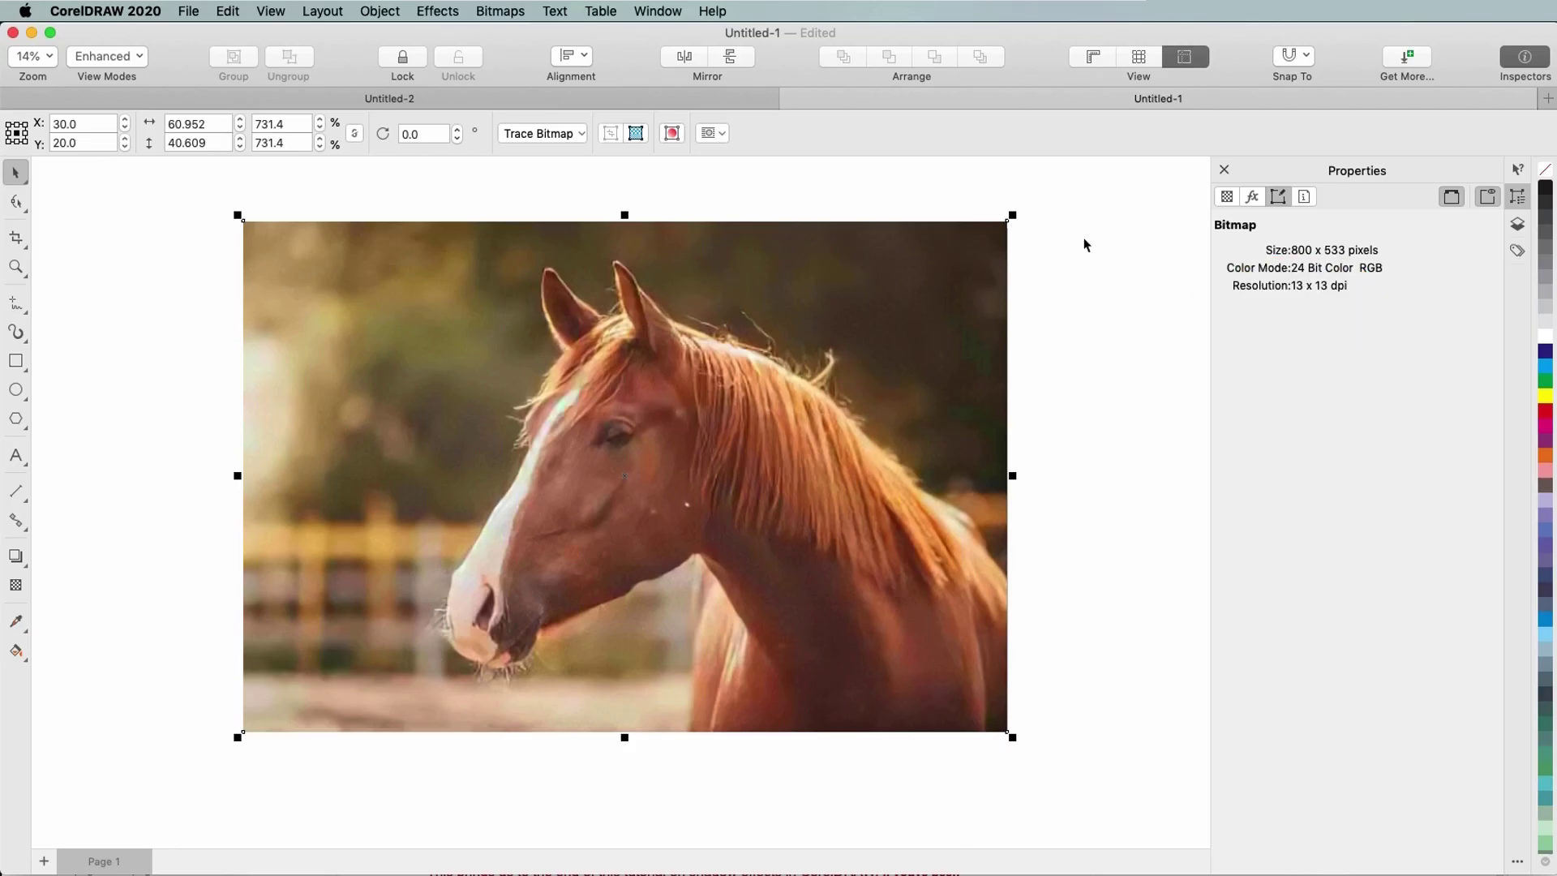
{"action": "key", "text": "super+z"}
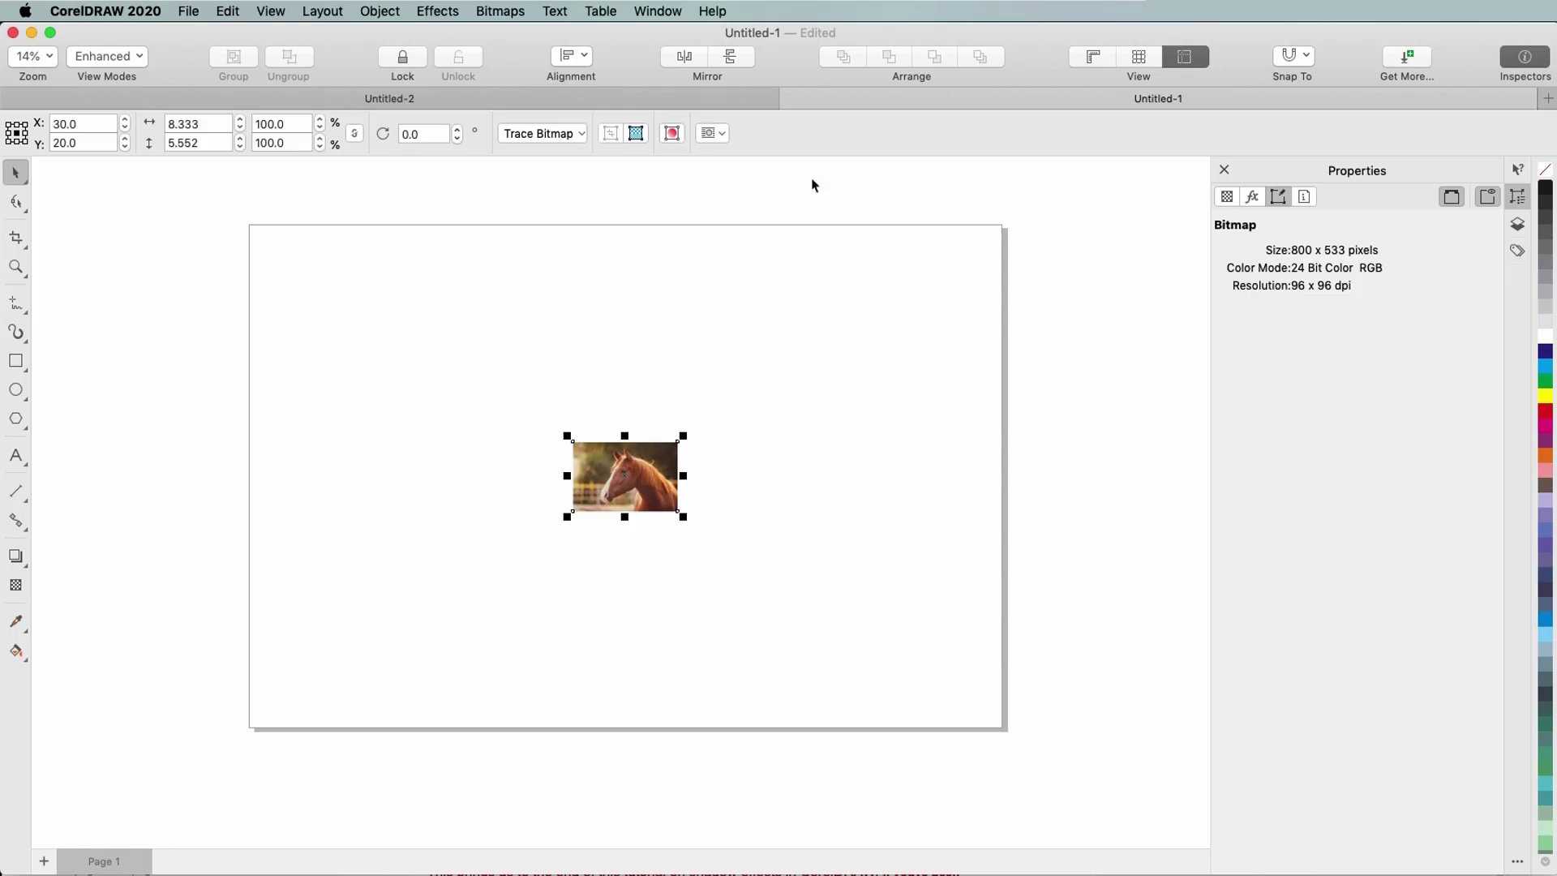
Resample the horse photo to 60 in wide (5760 × 3838 px) using Photorealistic mode
{"action": "left_click", "coordinate": [501, 11]}
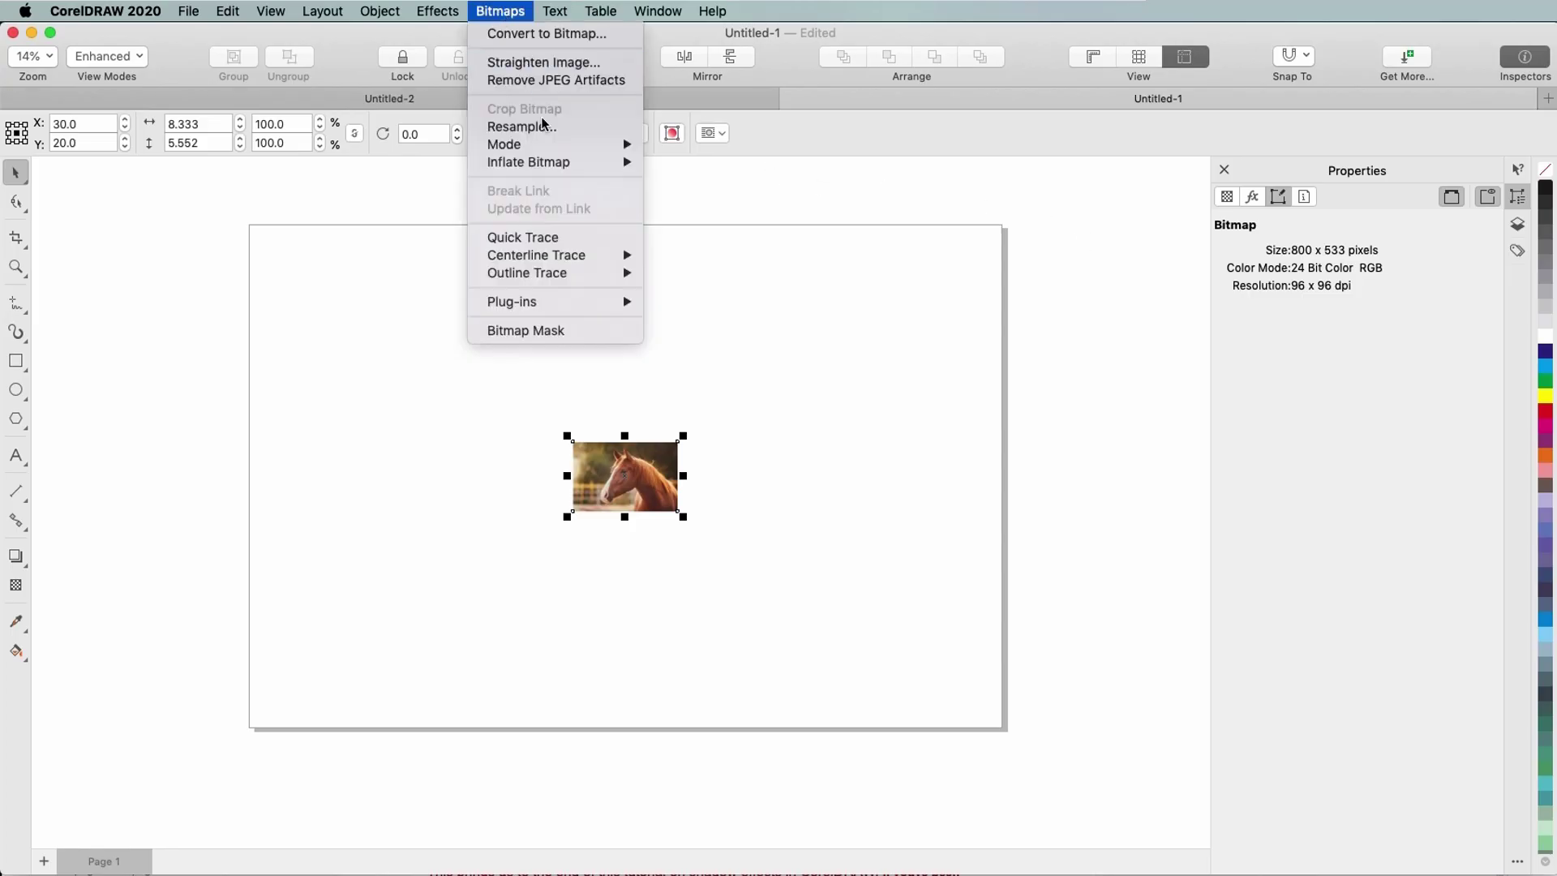
{"action": "left_click", "coordinate": [579, 132]}
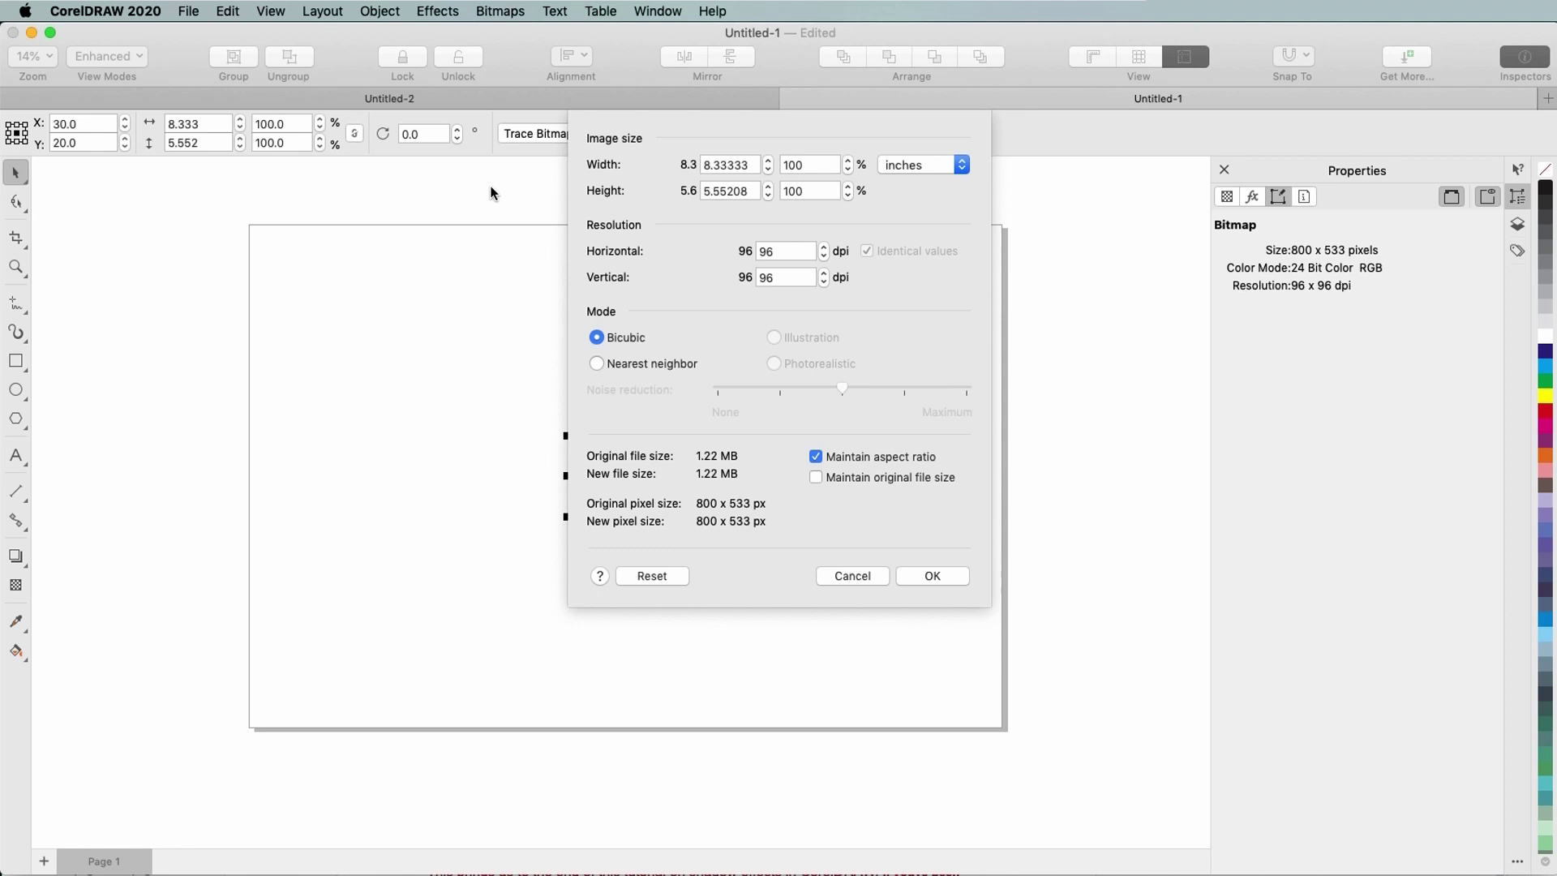
{"action": "key", "text": "Tab"}
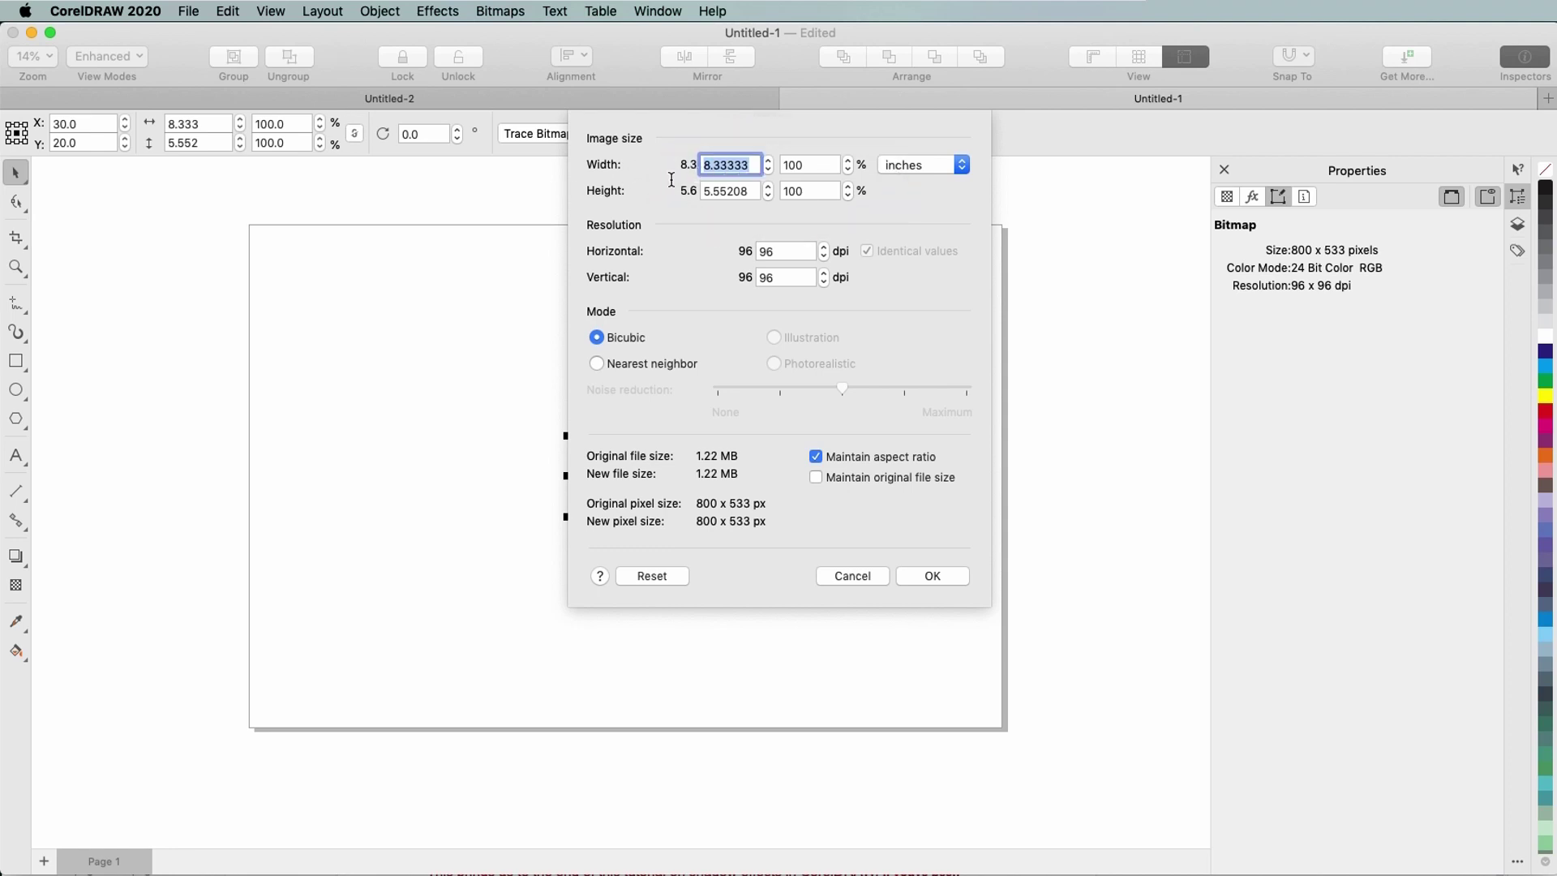
{"action": "type", "text": "60"}
{"action": "key", "text": "Tab"}
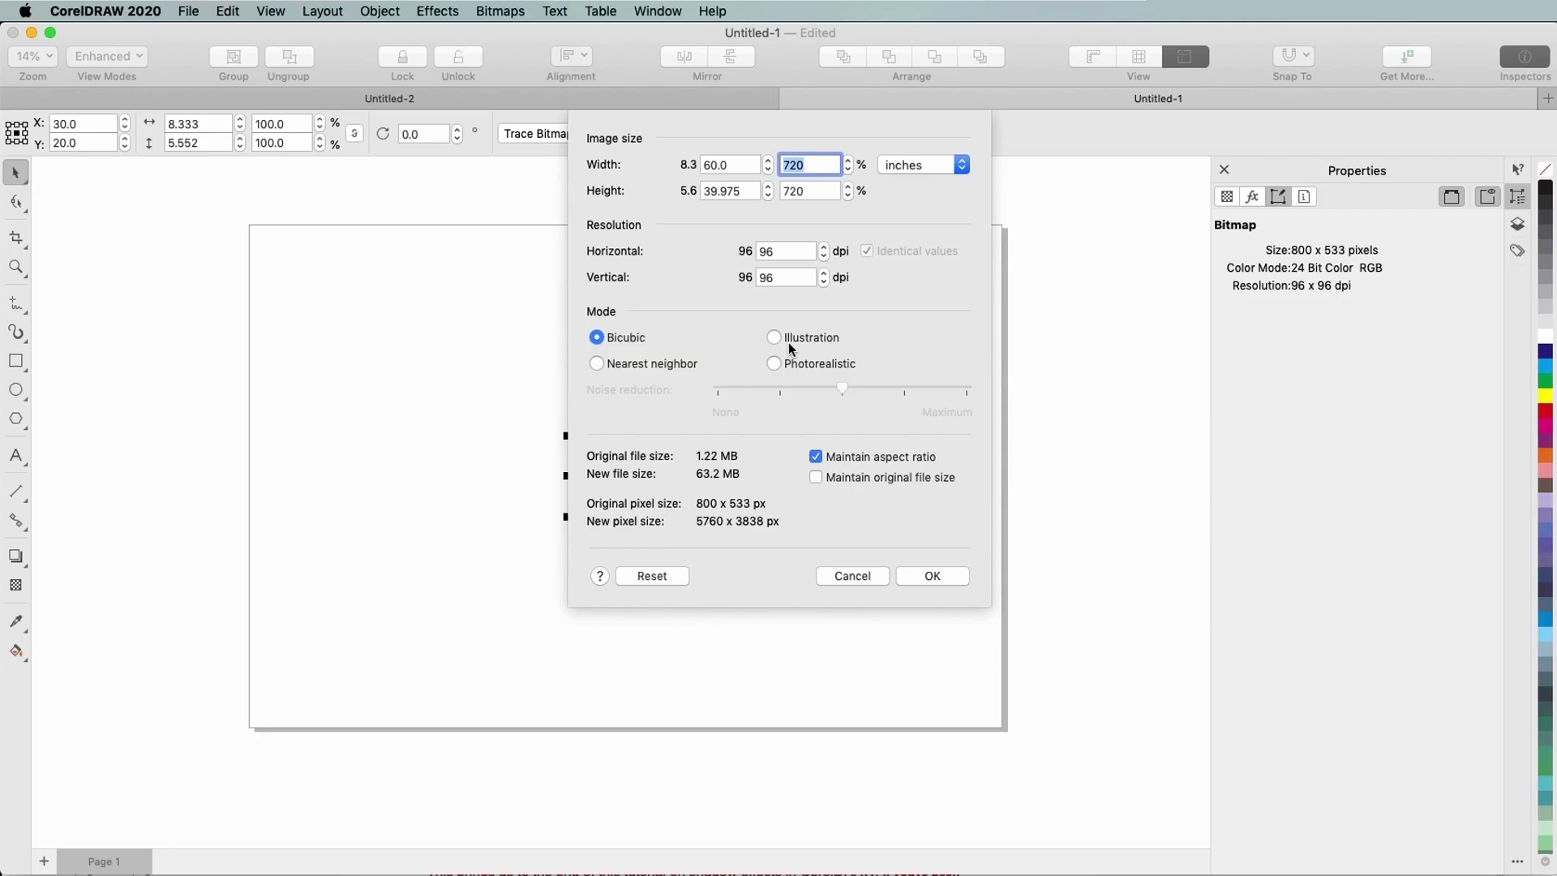
{"action": "left_click", "coordinate": [775, 365]}
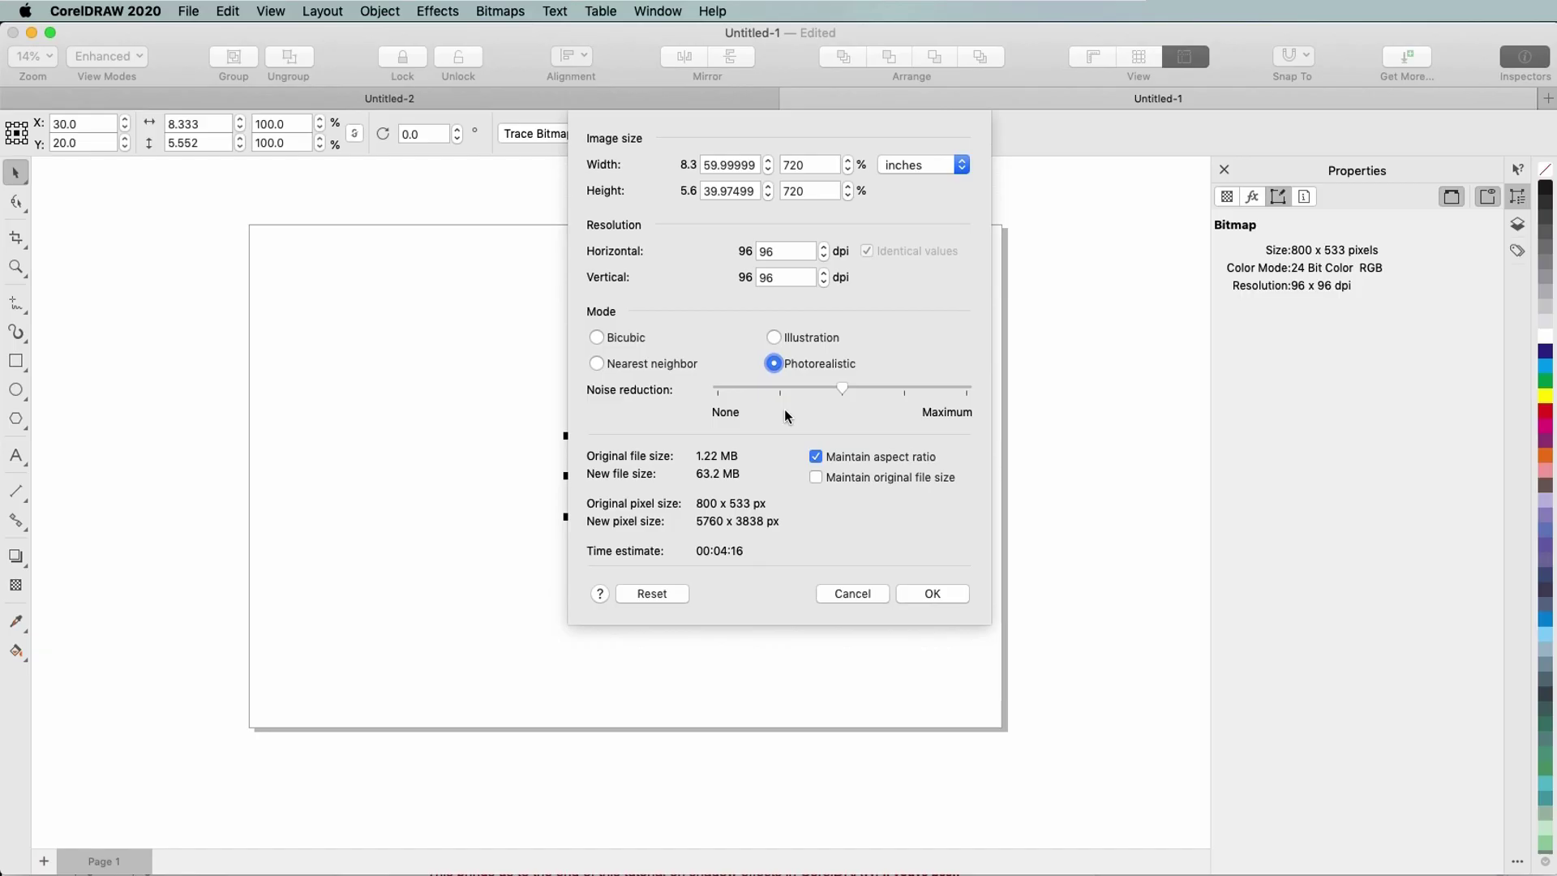
{"action": "left_click", "coordinate": [947, 594]}
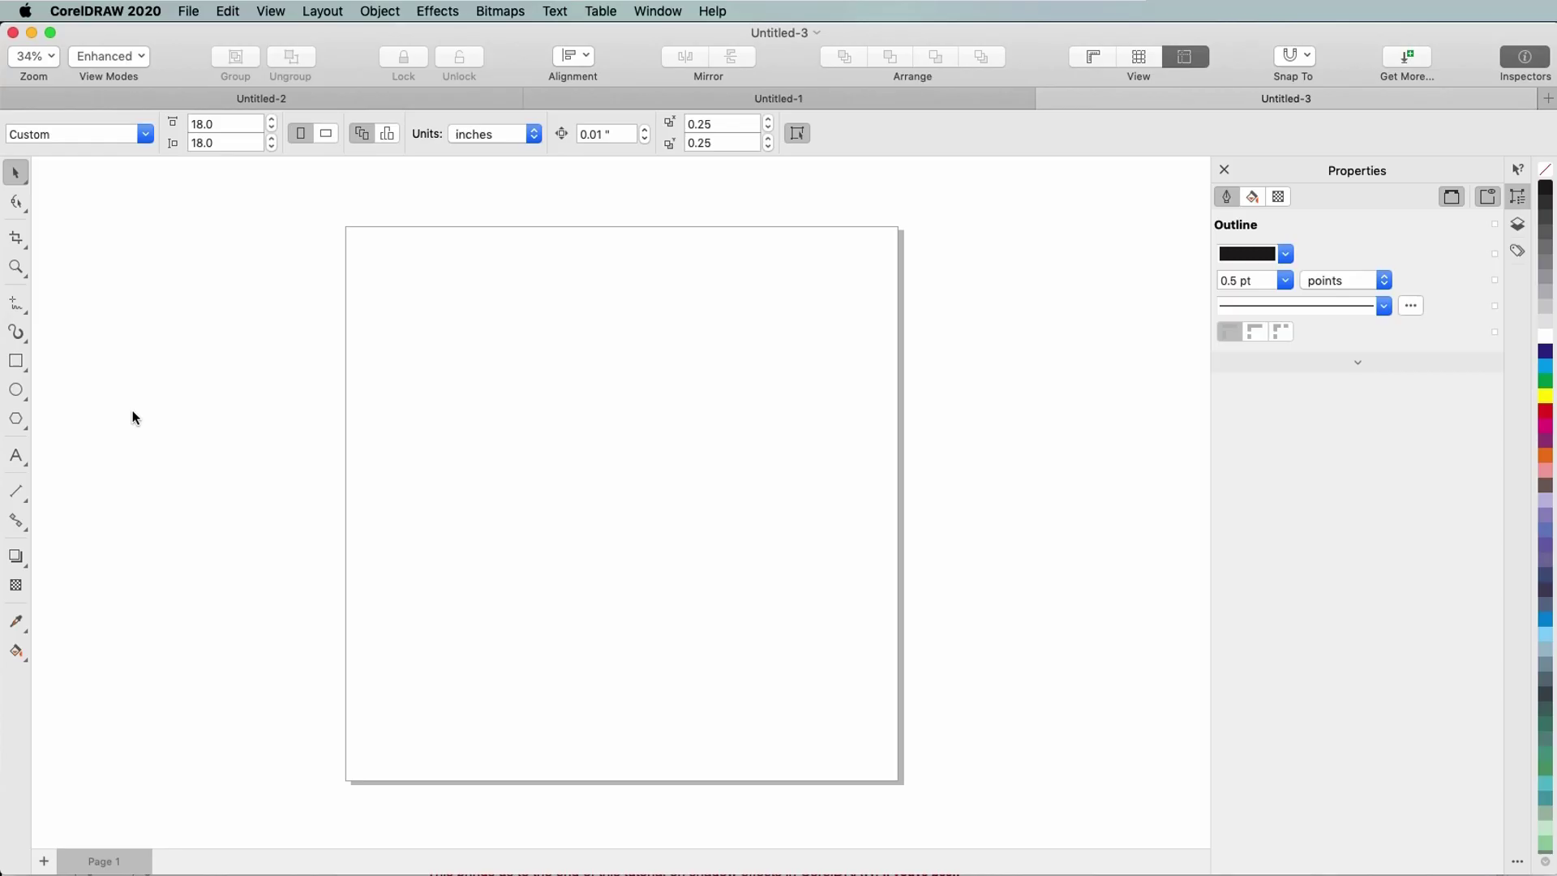
Place box-159631_640.png centred on the 18-inch page
{"action": "left_click", "coordinate": [190, 13]}
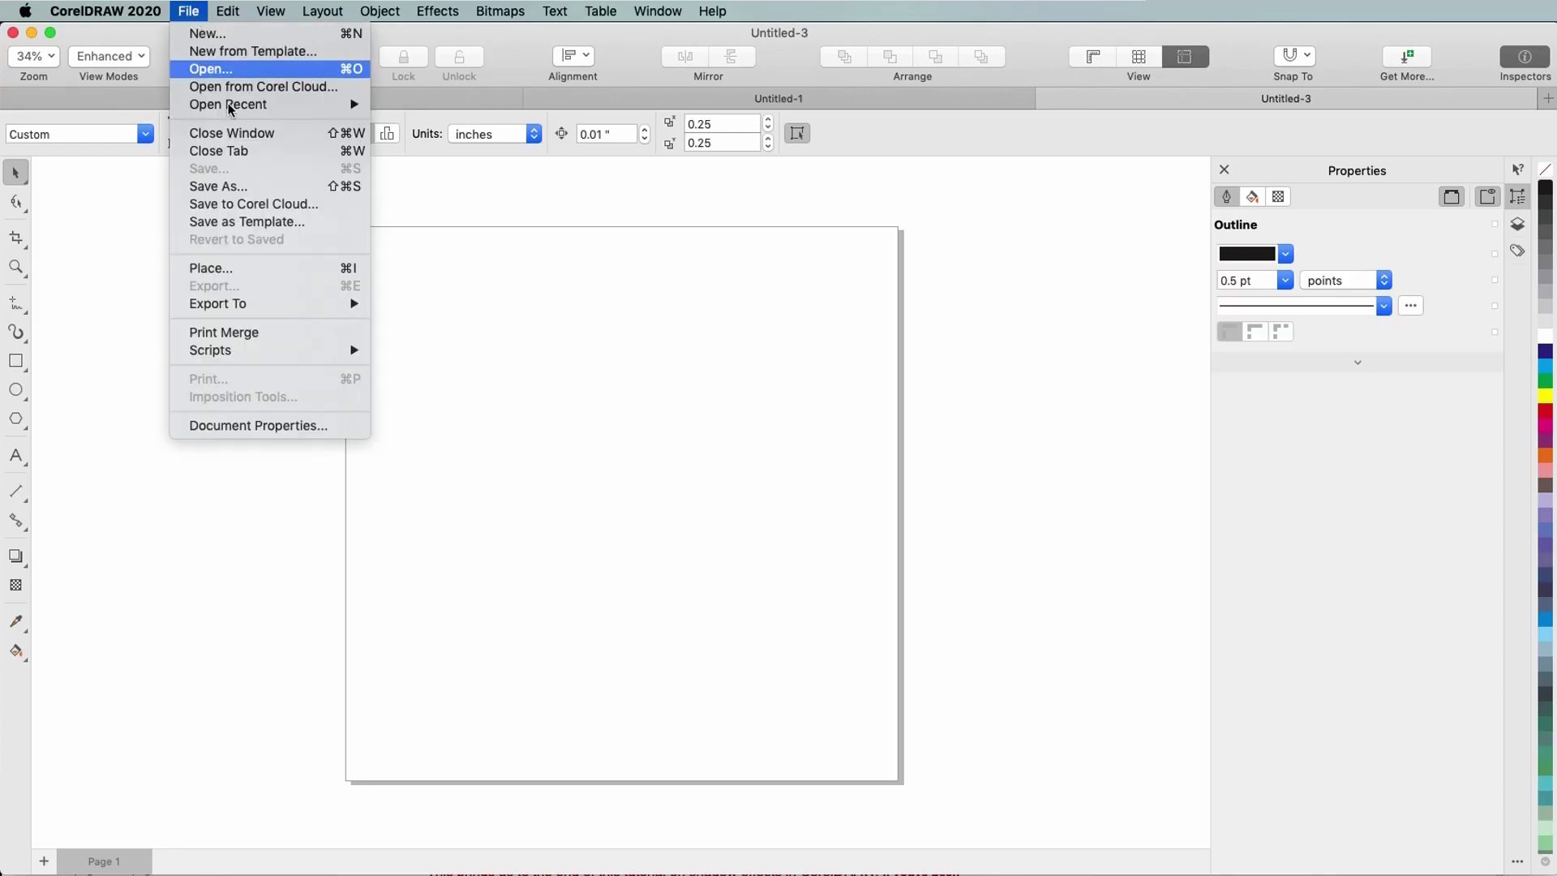
{"action": "left_click", "coordinate": [295, 269]}
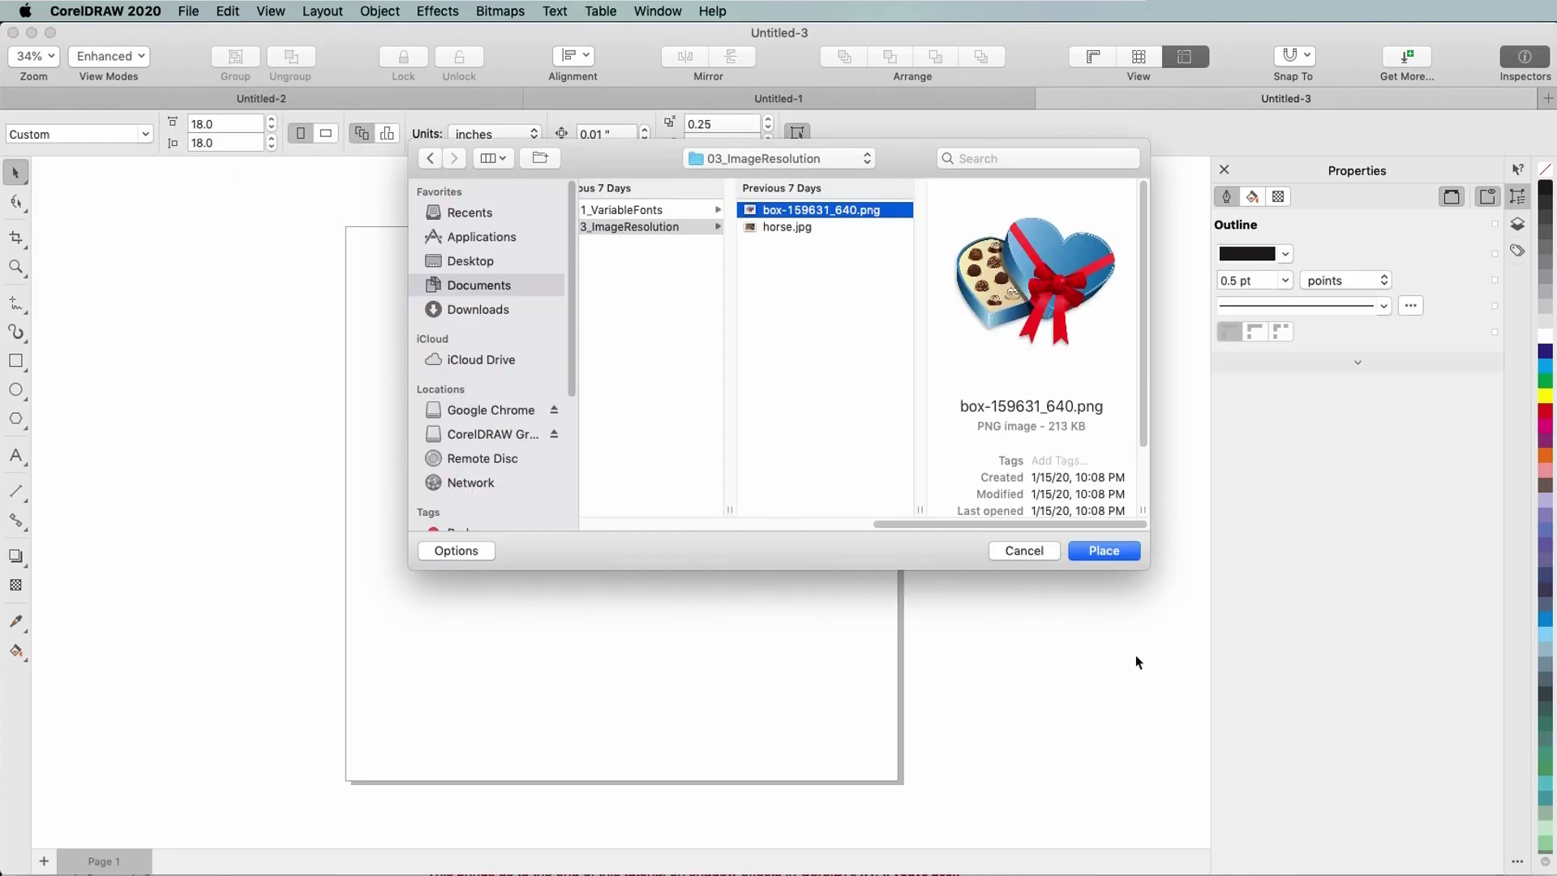
{"action": "left_click", "coordinate": [1103, 550]}
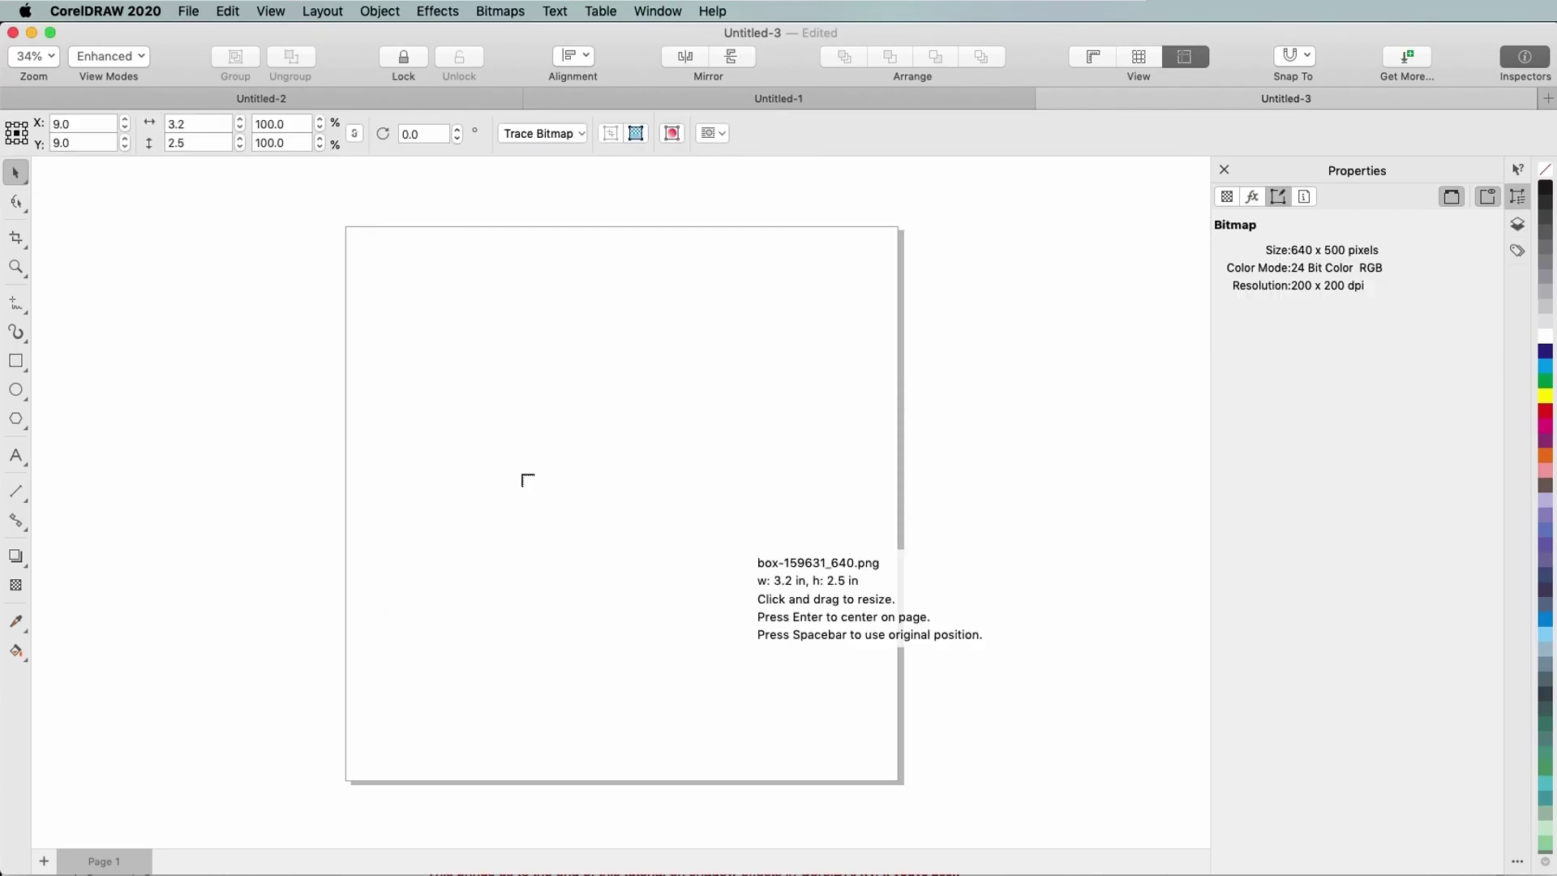
{"action": "key", "text": "Return"}
Try enlarging the chocolate box to fill the page, then undo back to 3.2 × 2.5 in
{"action": "left_click_drag", "start_coordinate": [677, 458], "coordinate": [999, 247]}
{"action": "scroll", "coordinate": [579, 568], "scroll_direction": "up", "scroll_amount": 10}
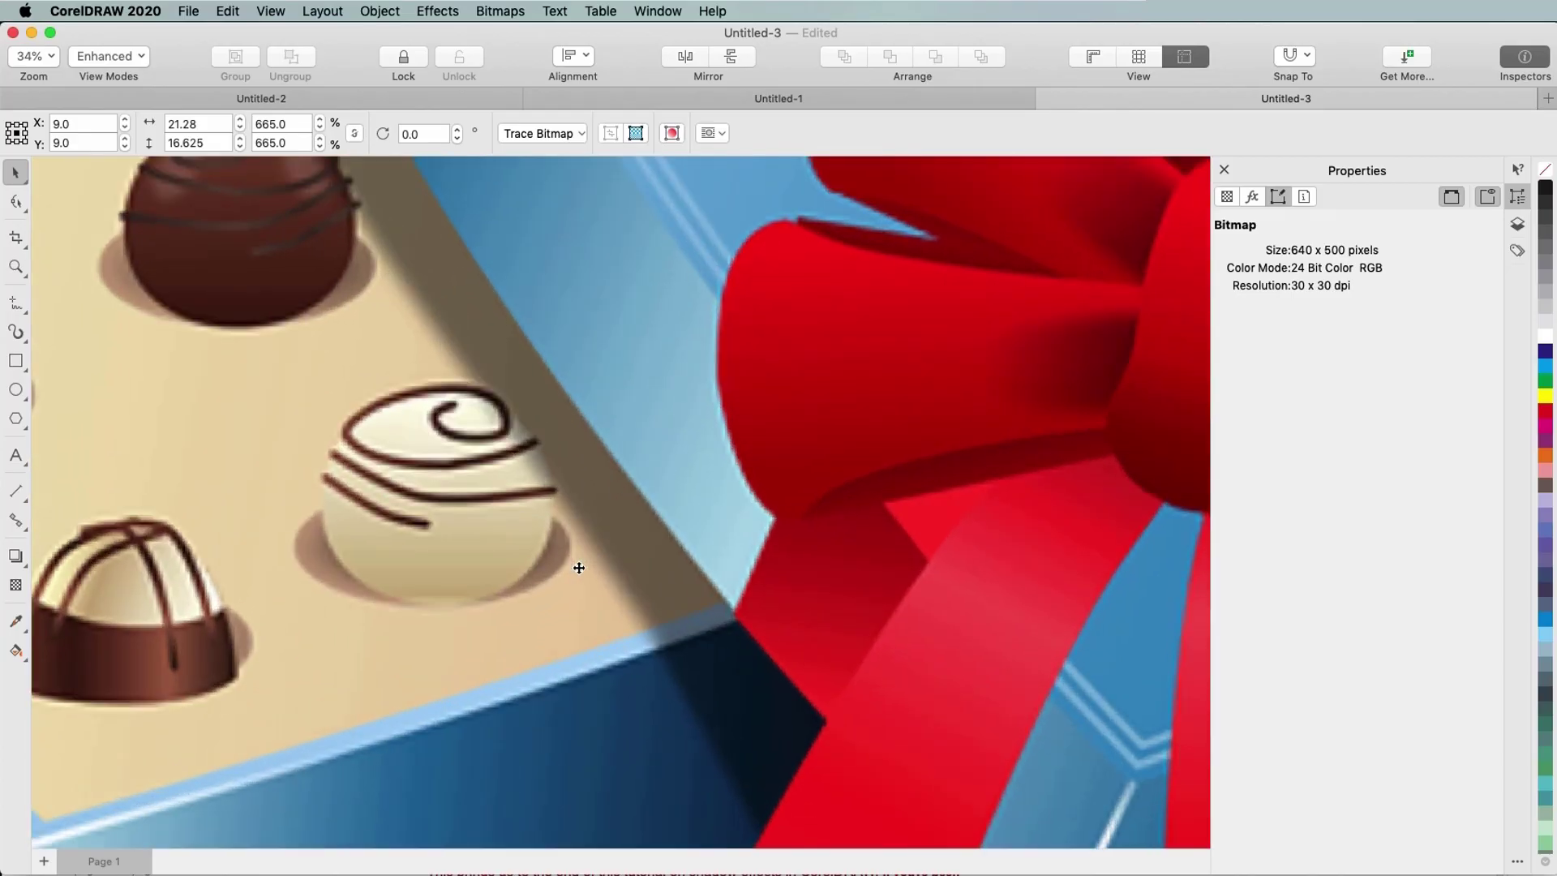
{"action": "scroll", "coordinate": [580, 568], "scroll_direction": "down", "scroll_amount": 10}
{"action": "key", "text": "super+z"}
Resample the chocolate box to 18 in wide (3603 × 2815 px) in Illustration mode
{"action": "left_click", "coordinate": [513, 12]}
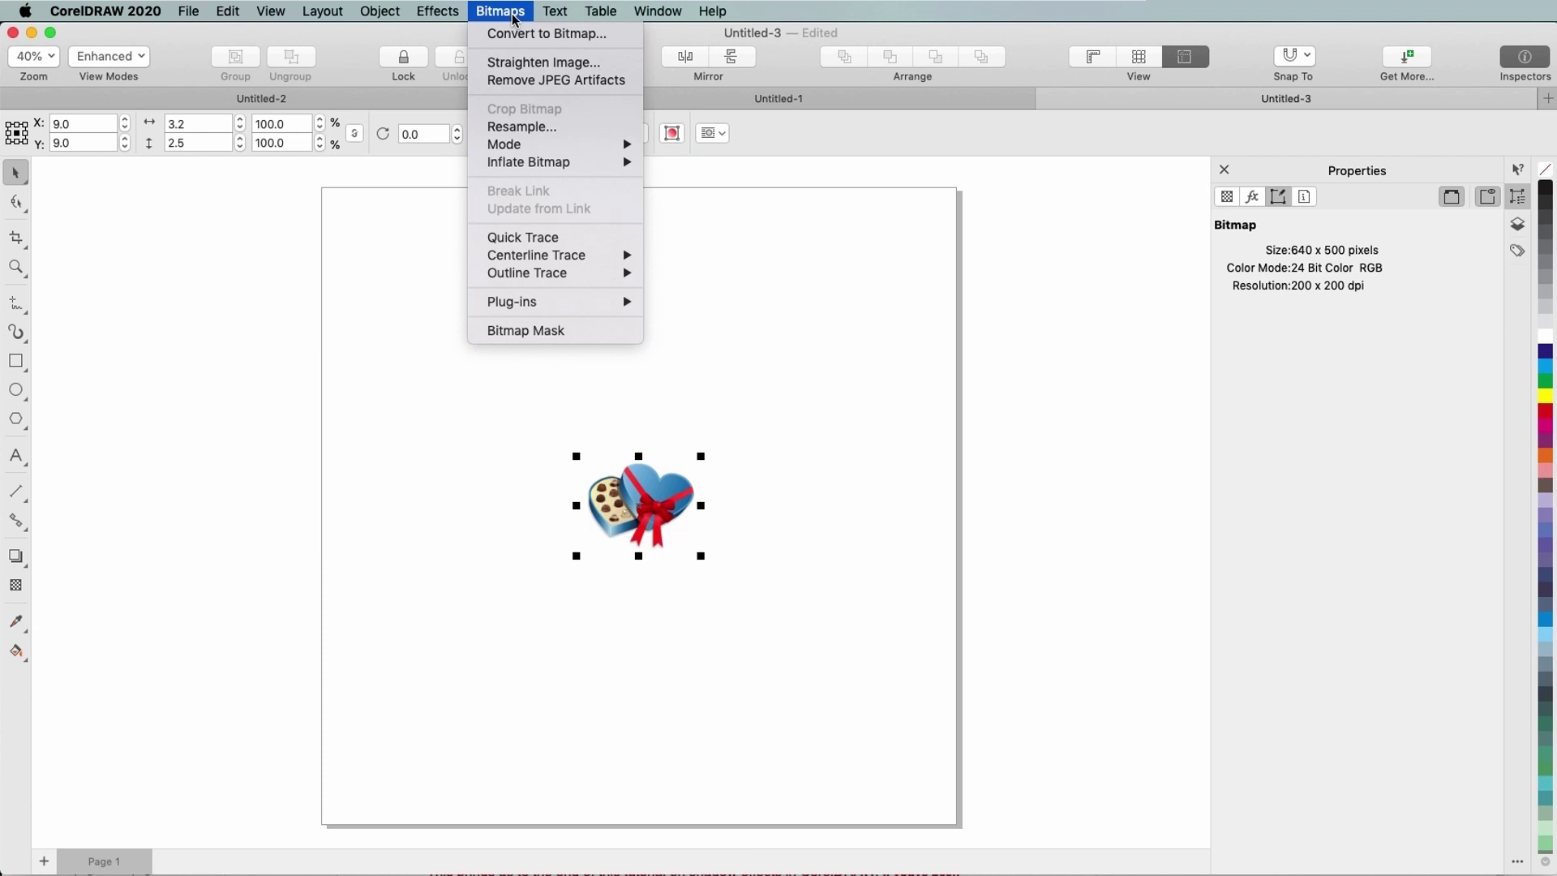
{"action": "left_click", "coordinate": [535, 128]}
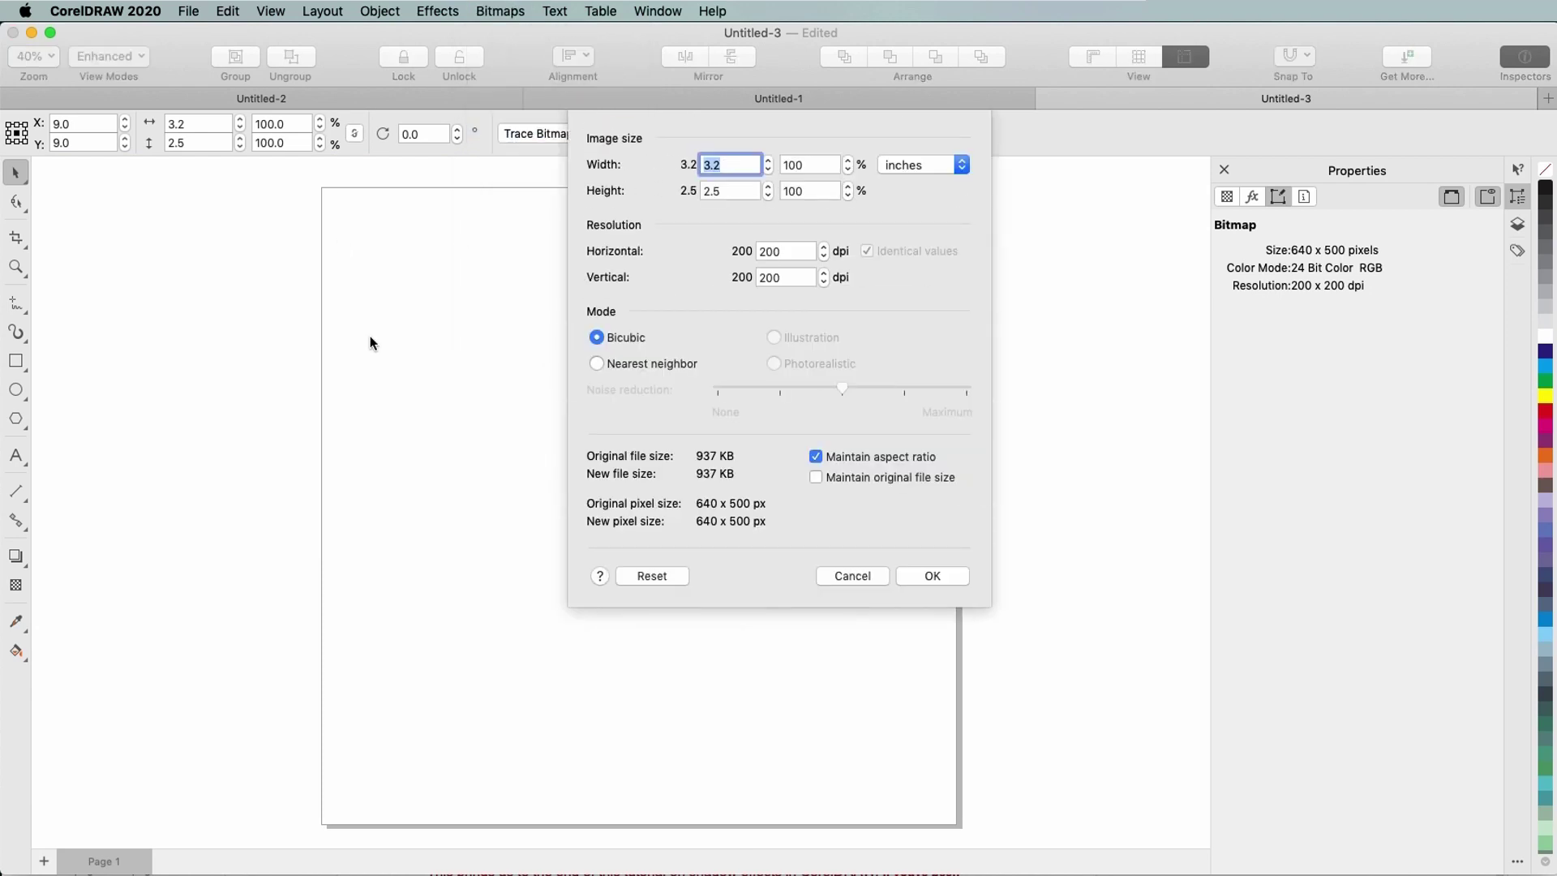
{"action": "type", "text": "18"}
{"action": "key", "text": "Tab"}
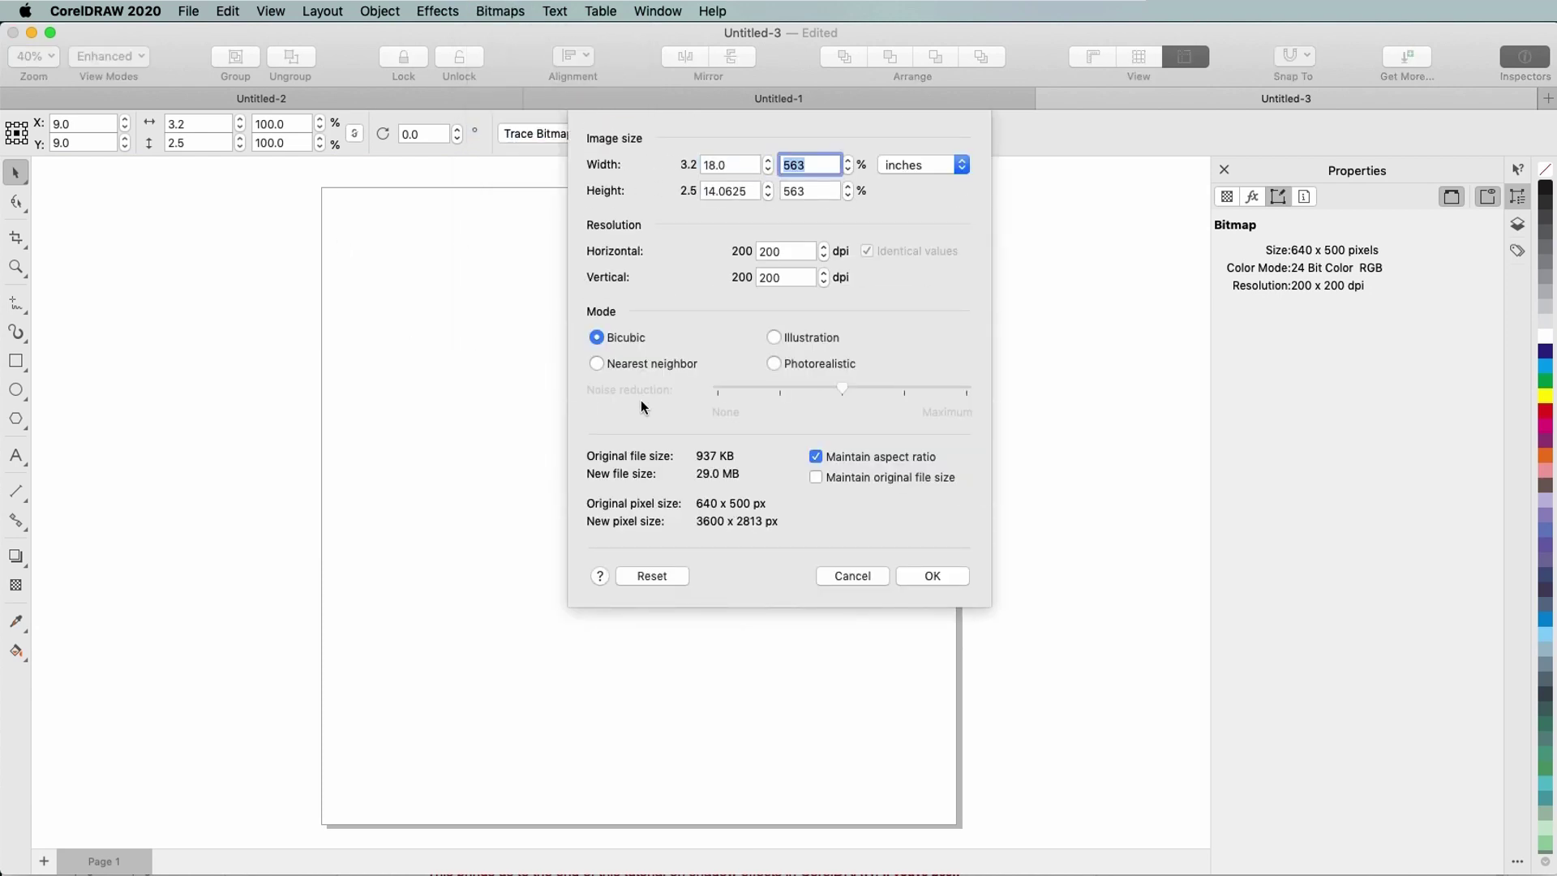
{"action": "left_click", "coordinate": [774, 338]}
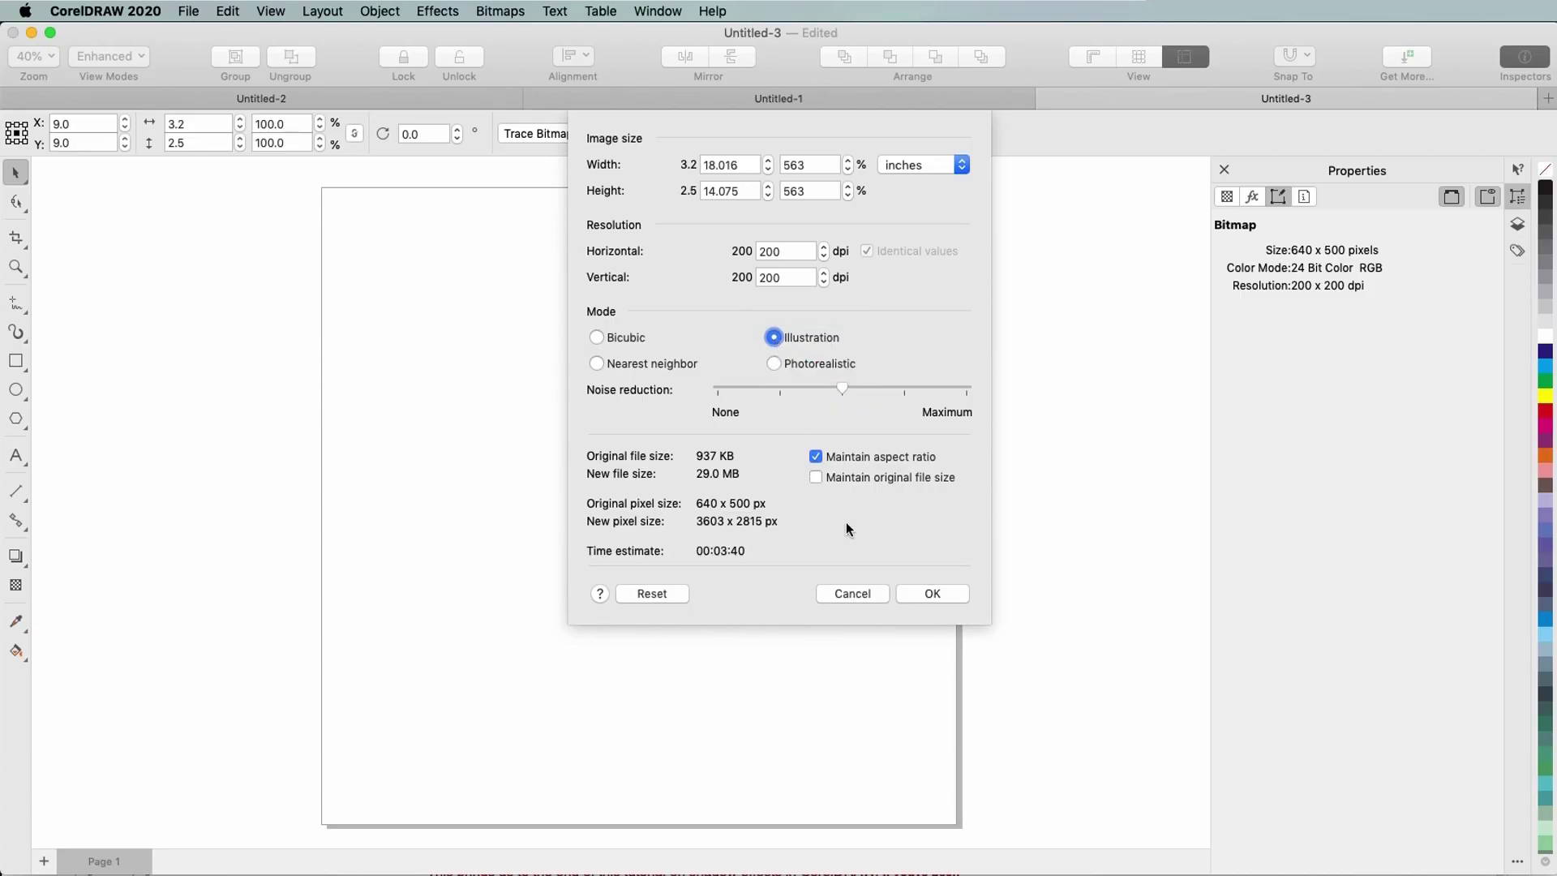
{"action": "left_click", "coordinate": [937, 593]}
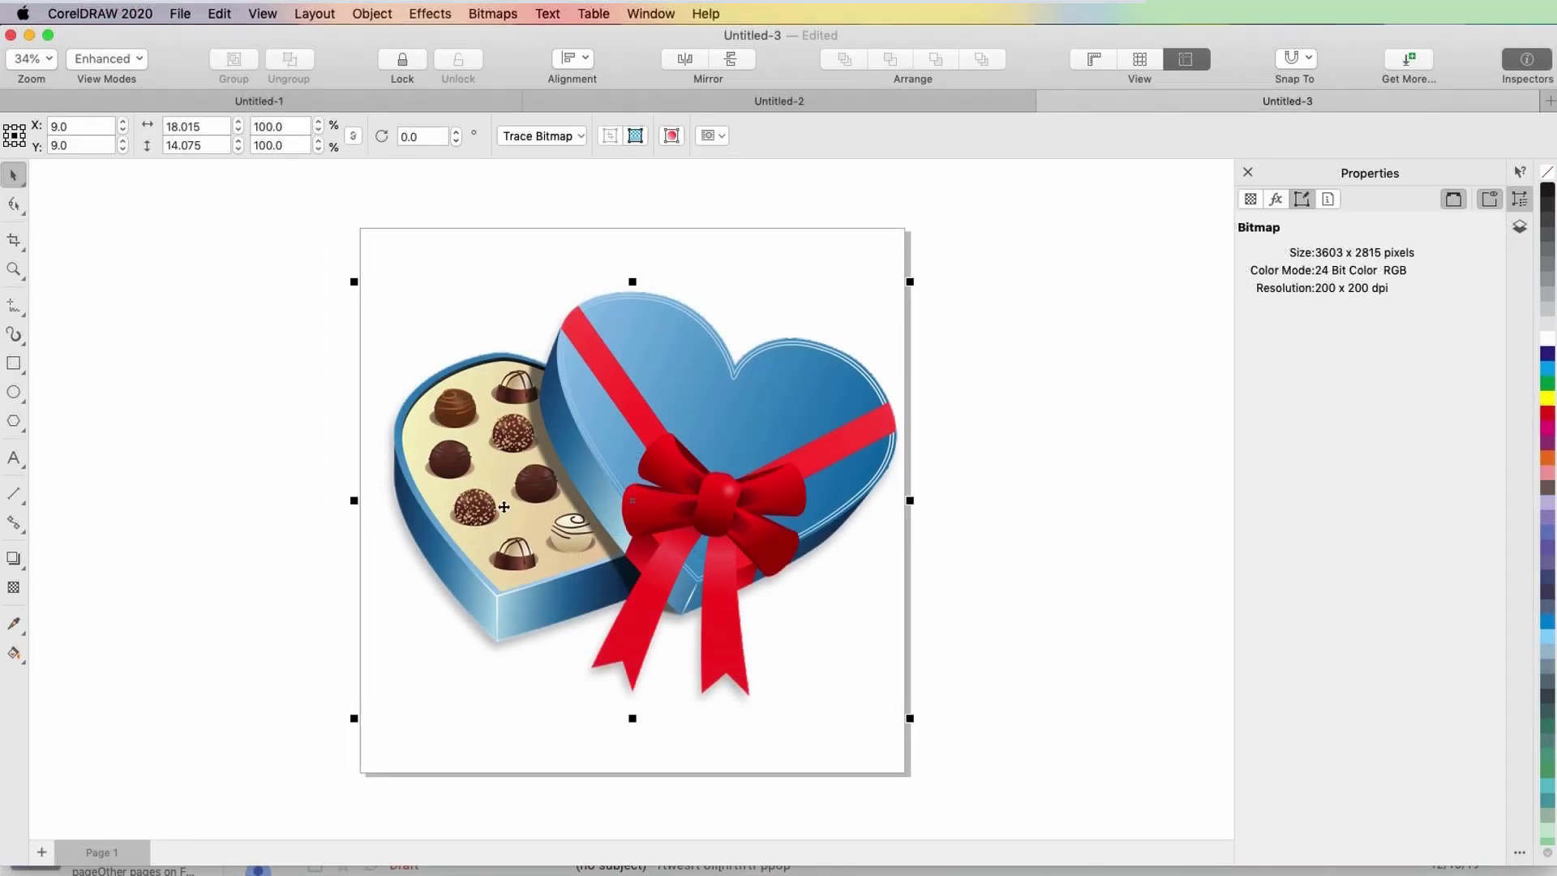
{"action": "scroll", "coordinate": [596, 534], "scroll_direction": "up", "scroll_amount": 5}
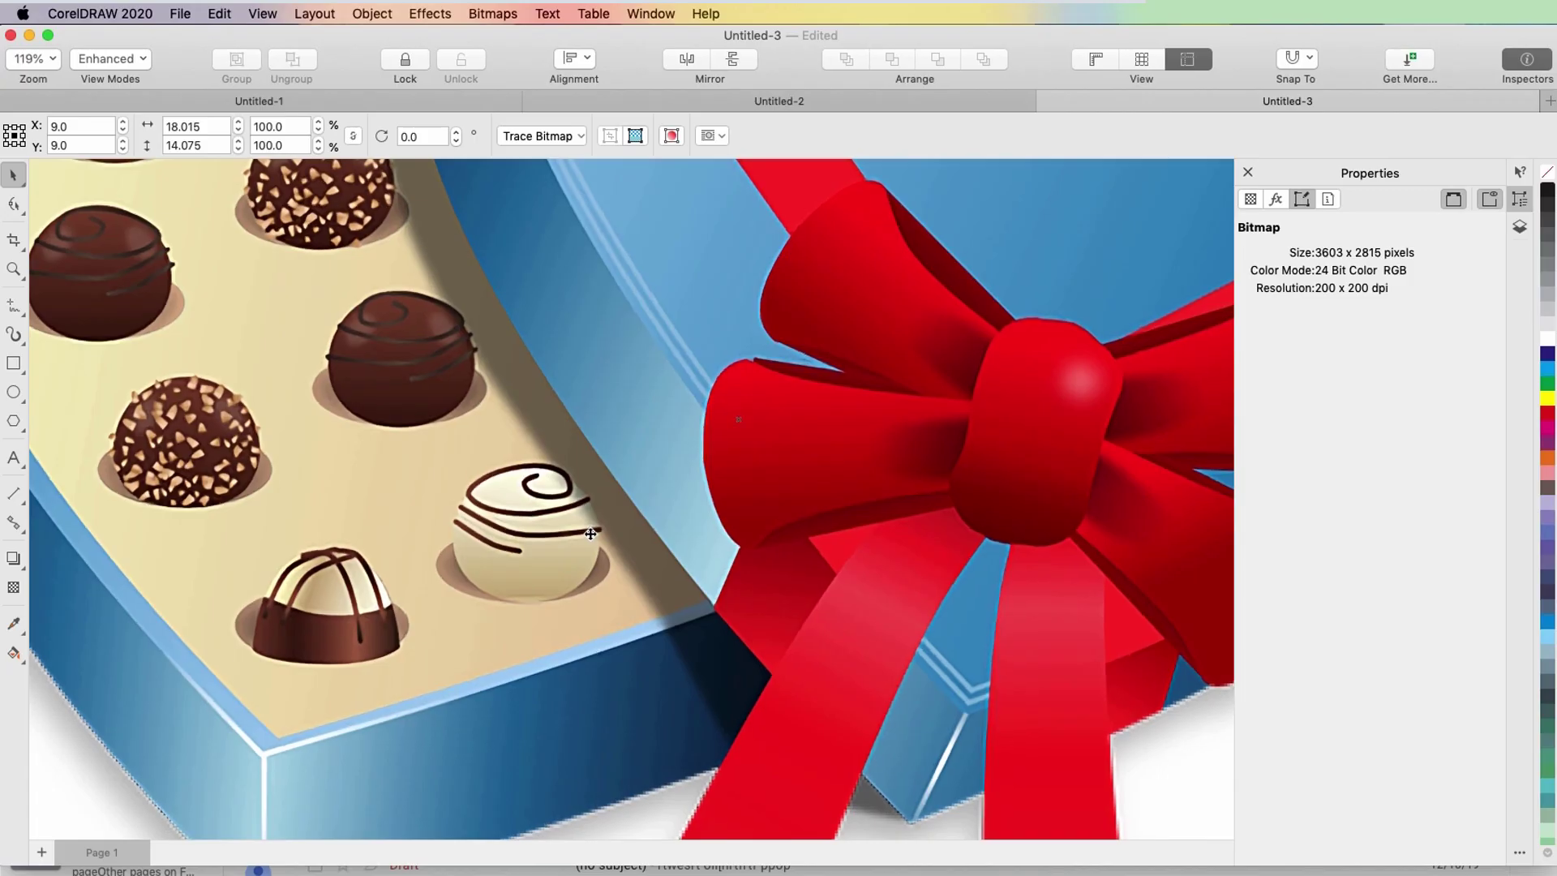
{"action": "scroll", "coordinate": [591, 533], "scroll_direction": "down", "scroll_amount": 5}
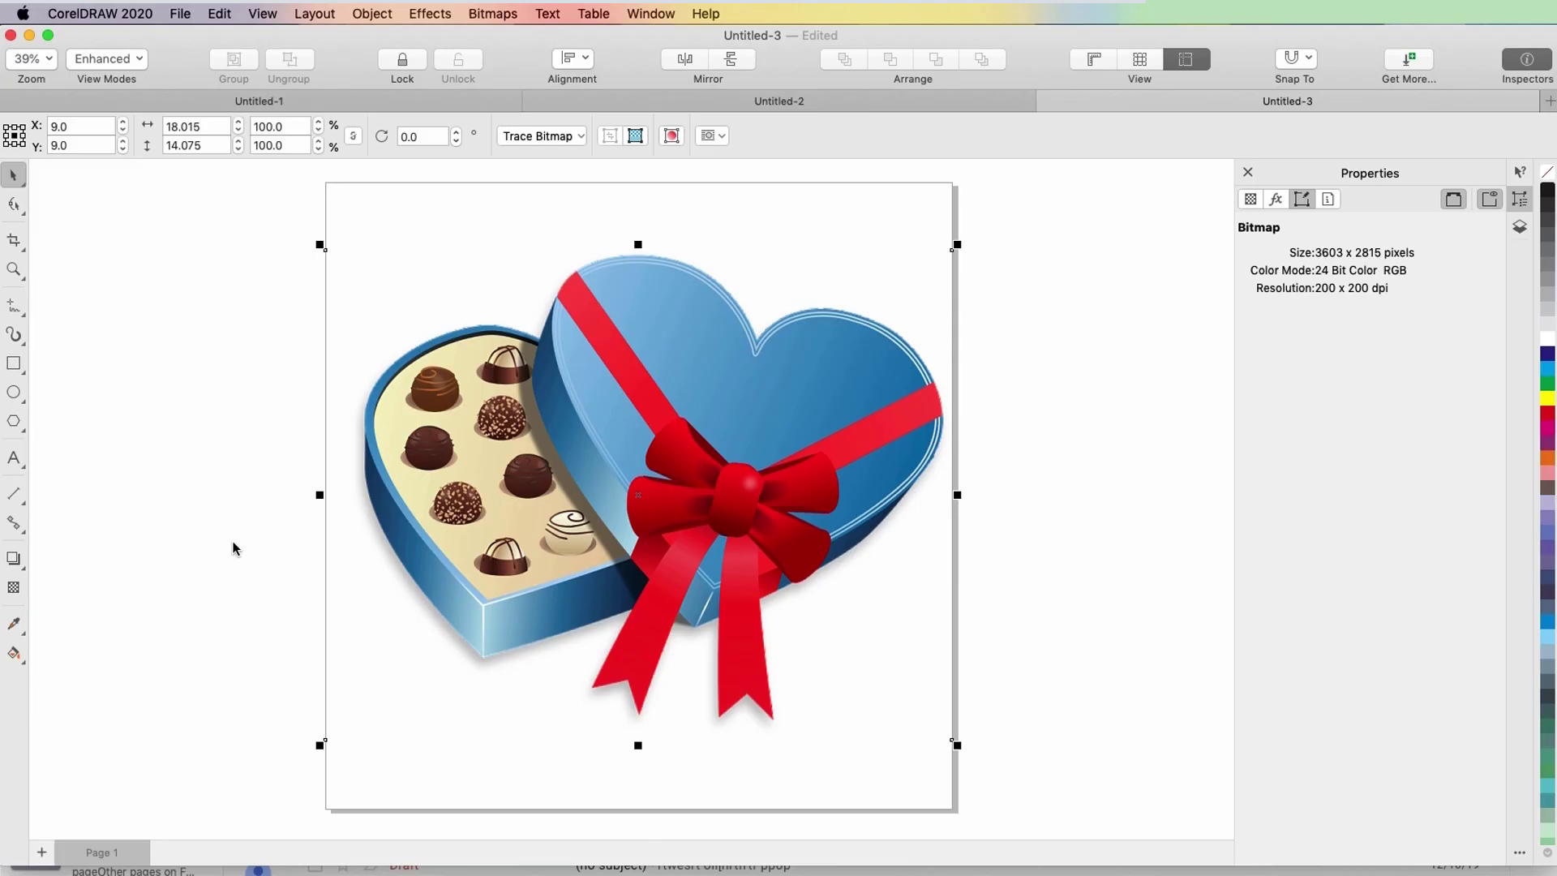
{"action": "left_click", "coordinate": [233, 549]}
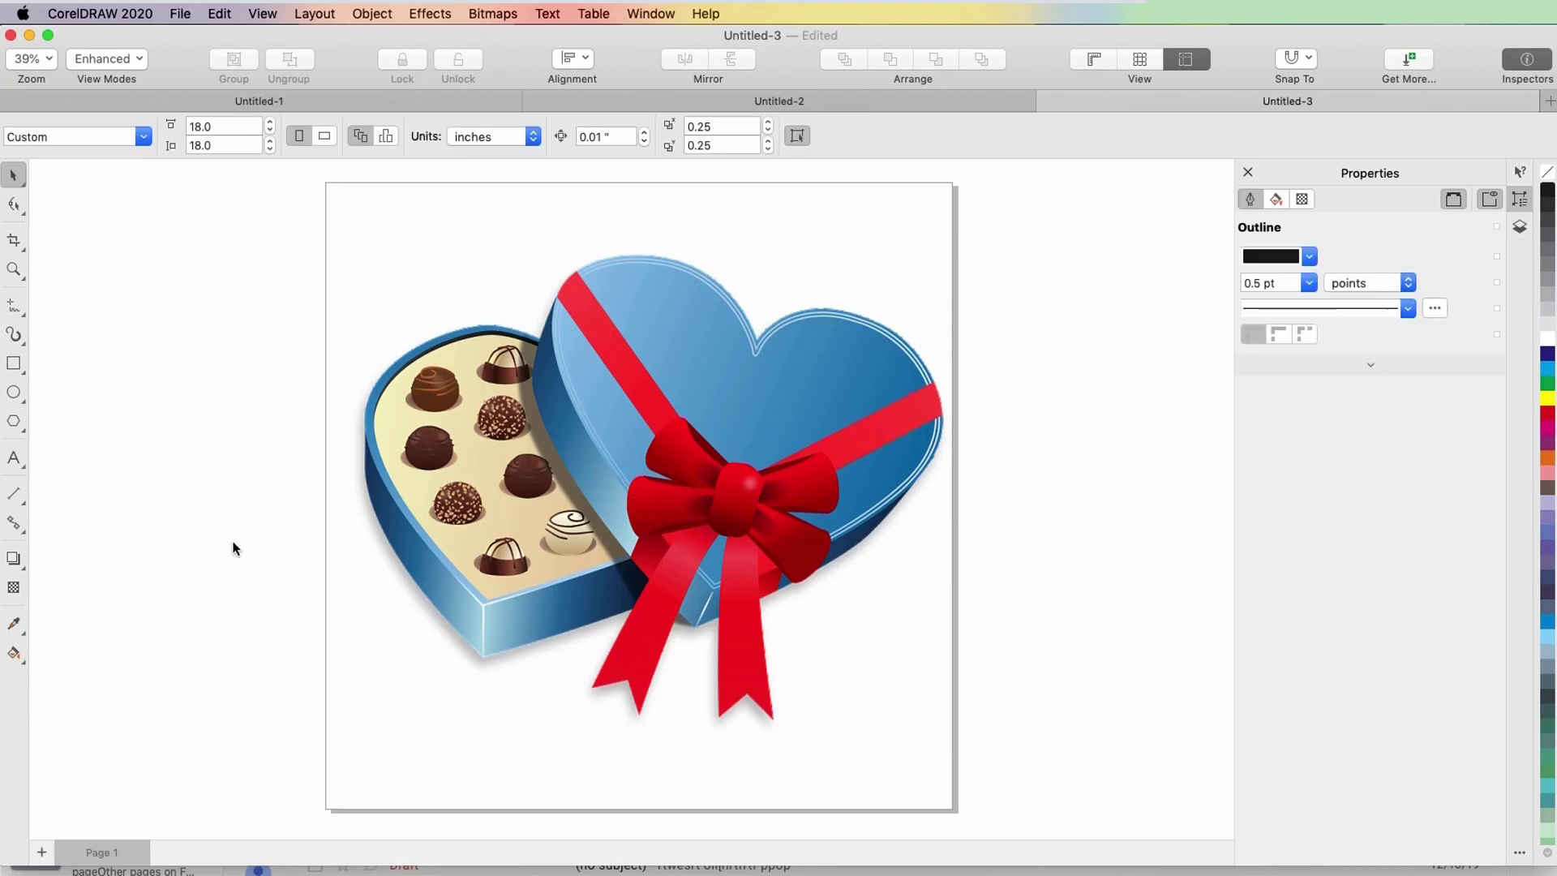